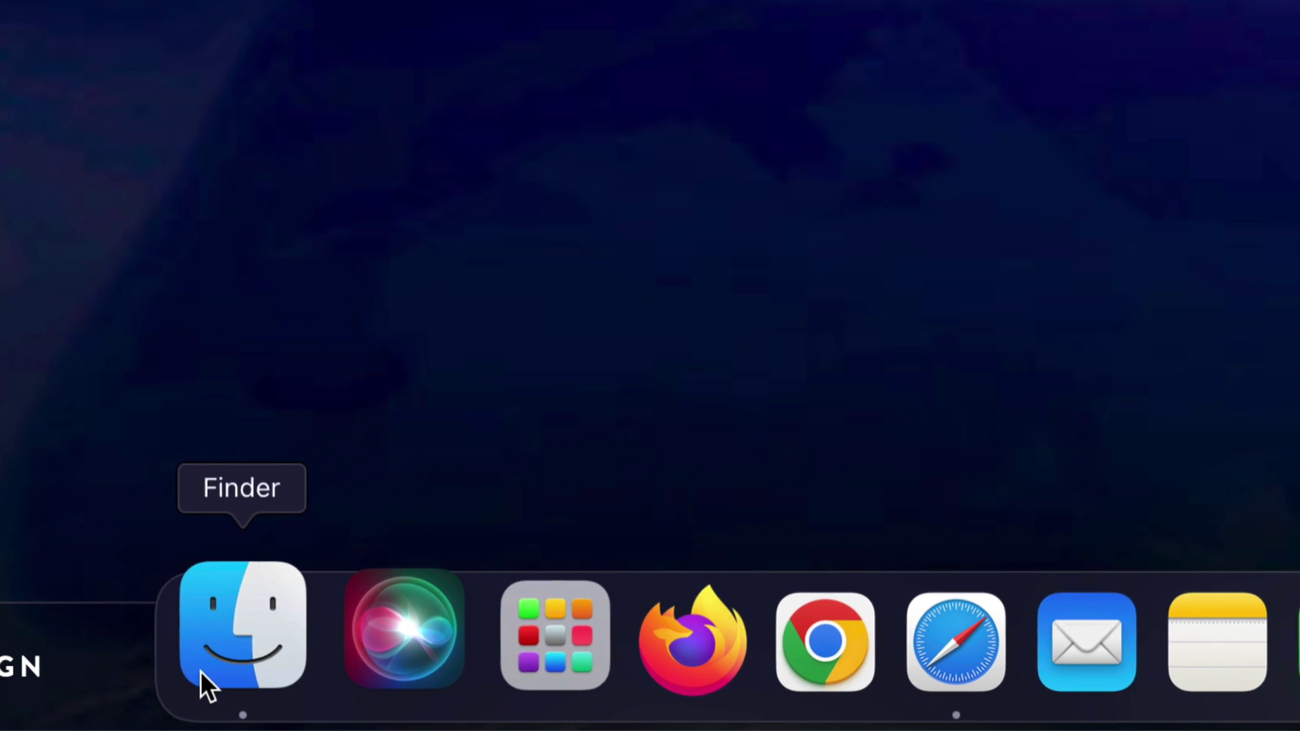
# - Open a Finder window, move it right, and open the CreativeFreedom_Videos folder
pyautogui.click(201, 672)
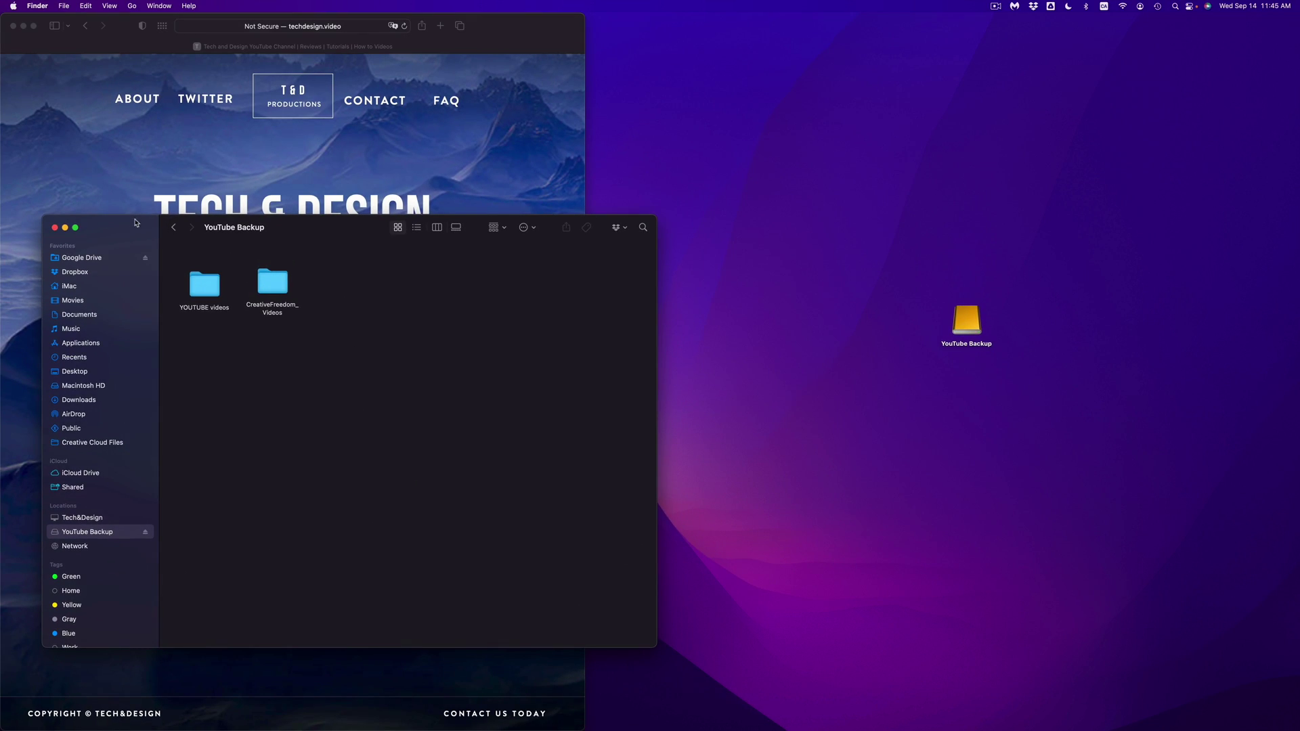
pyautogui.moveTo(135, 222); pyautogui.dragTo(684, 169)
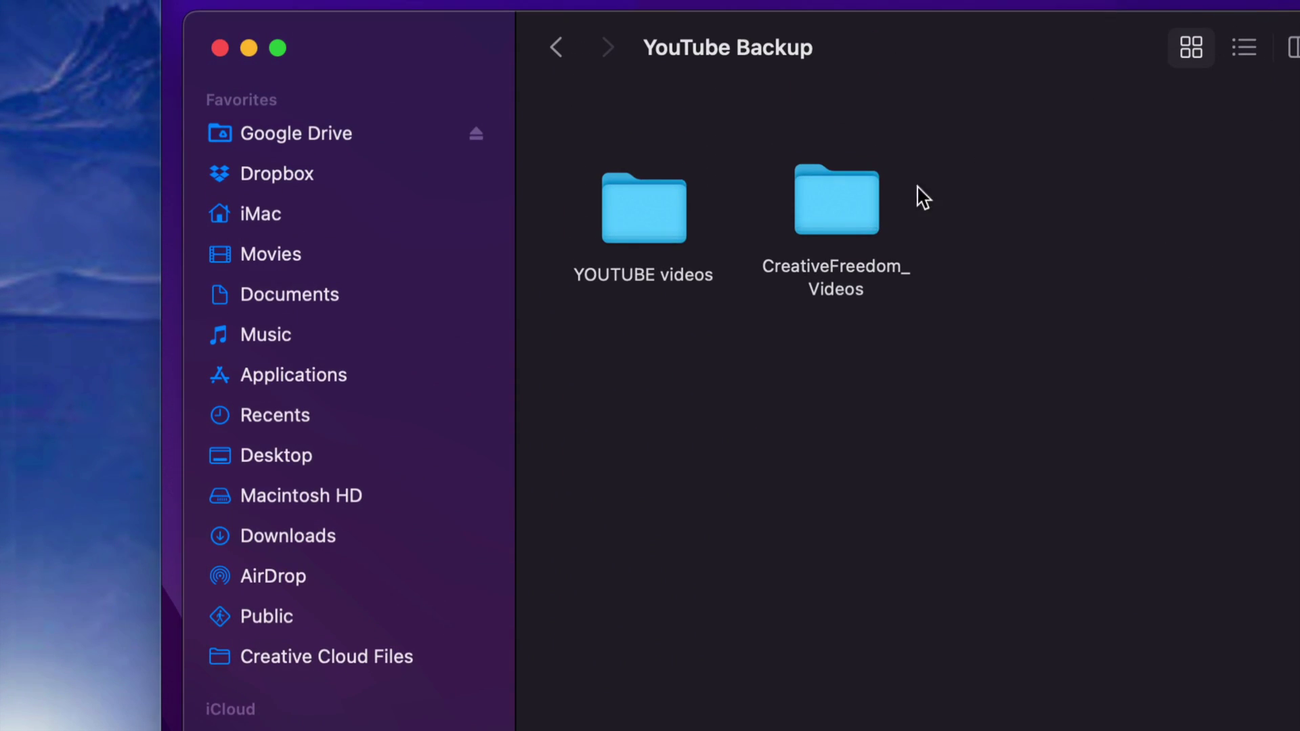
pyautogui.doubleClick(867, 203)
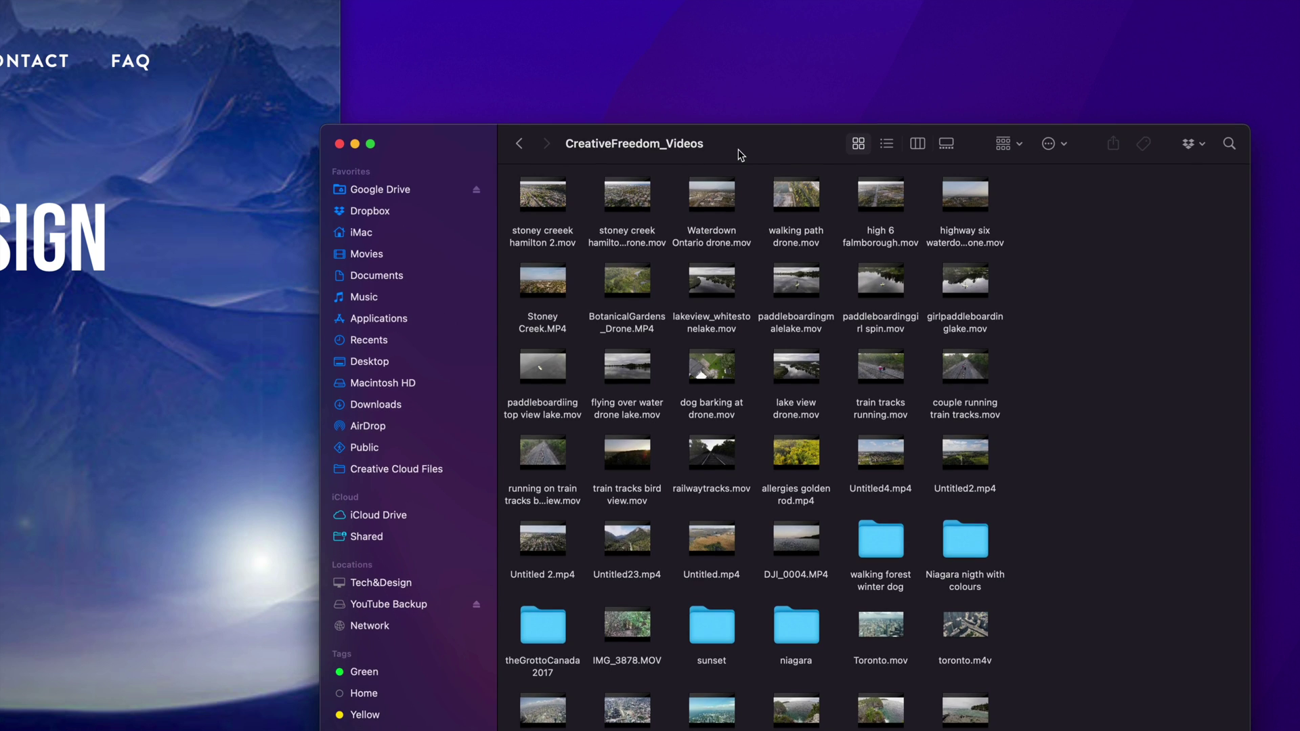
# - Move paddleboardinggirl spin.mov to the Trash from its context menu
pyautogui.moveTo(941, 273)
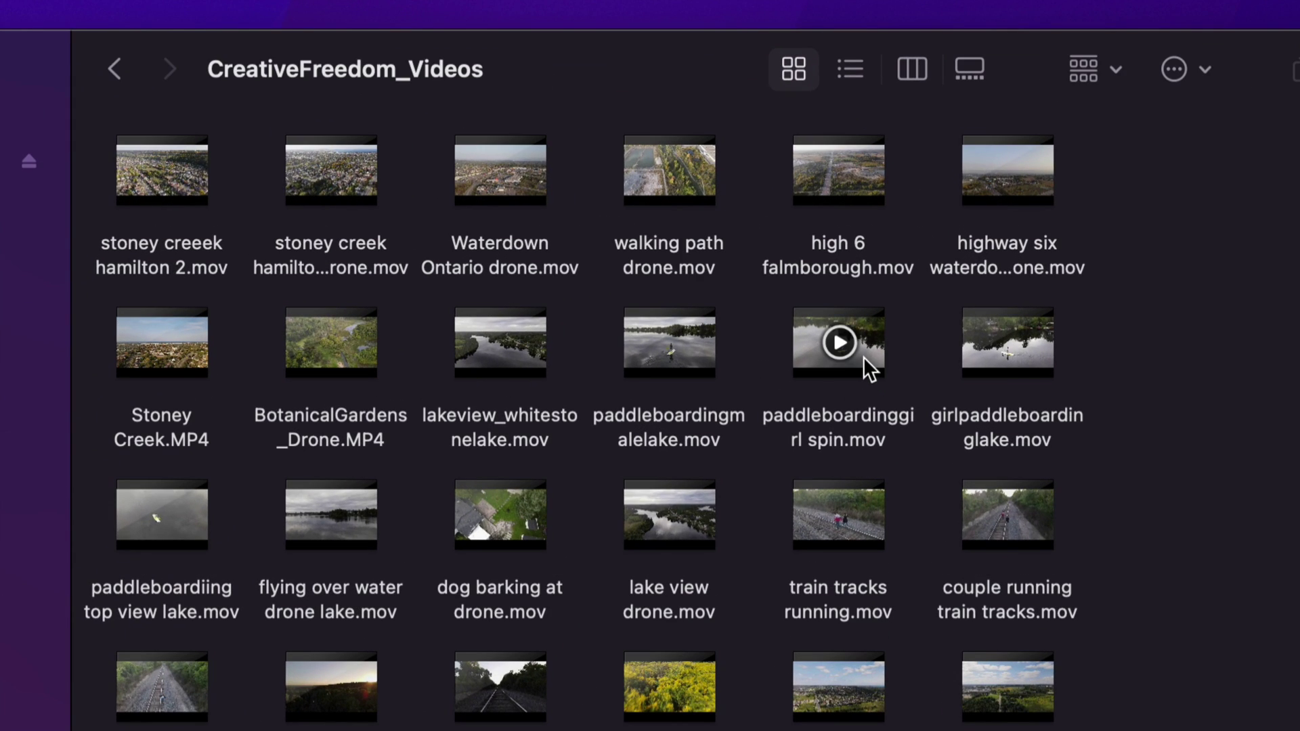
pyautogui.rightClick(864, 356)
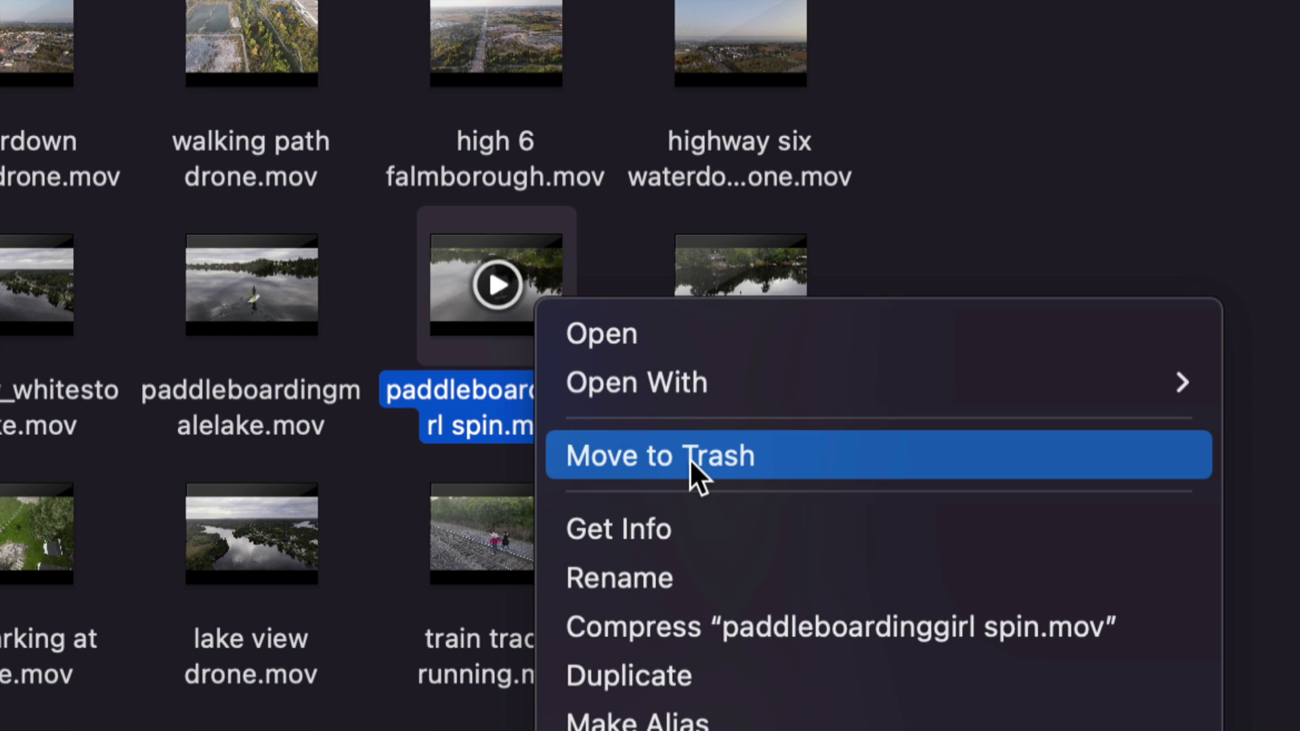
pyautogui.click(691, 460)
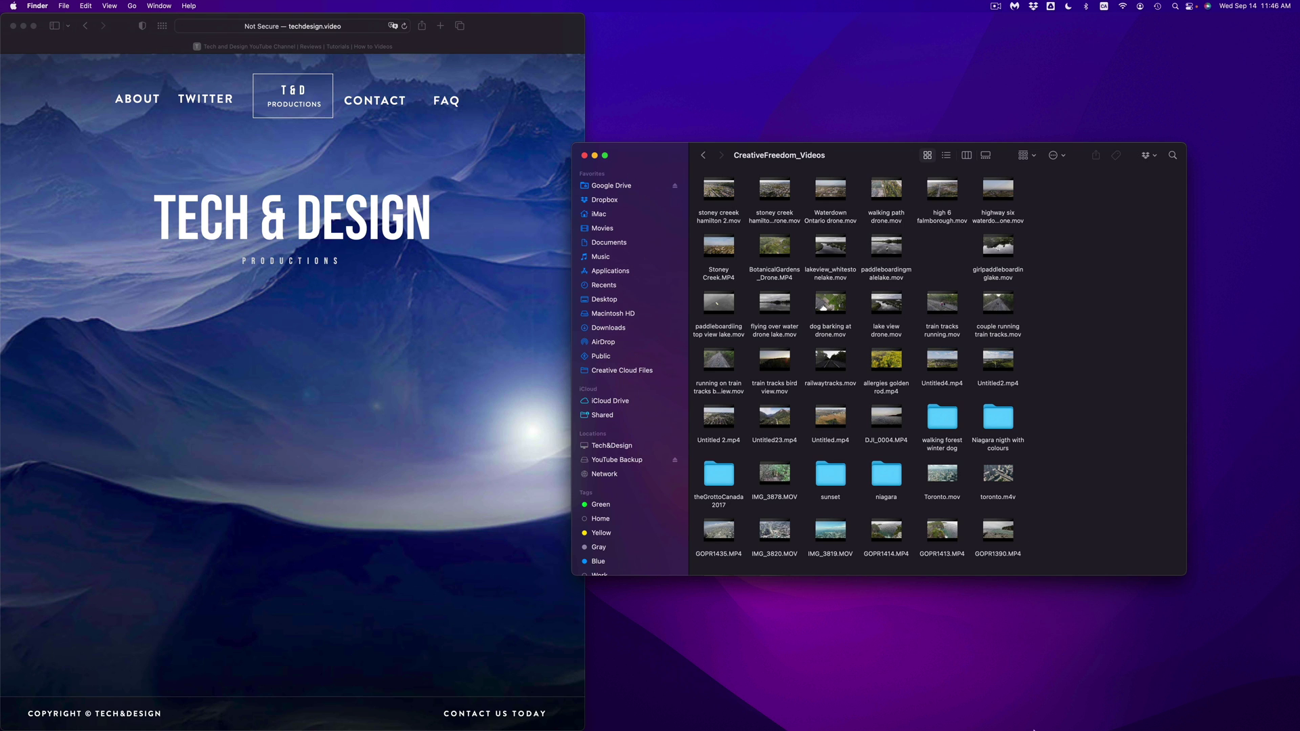
# - Empty the Trash from the Dock and confirm permanent deletion of the clip
pyautogui.moveTo(1090, 728)
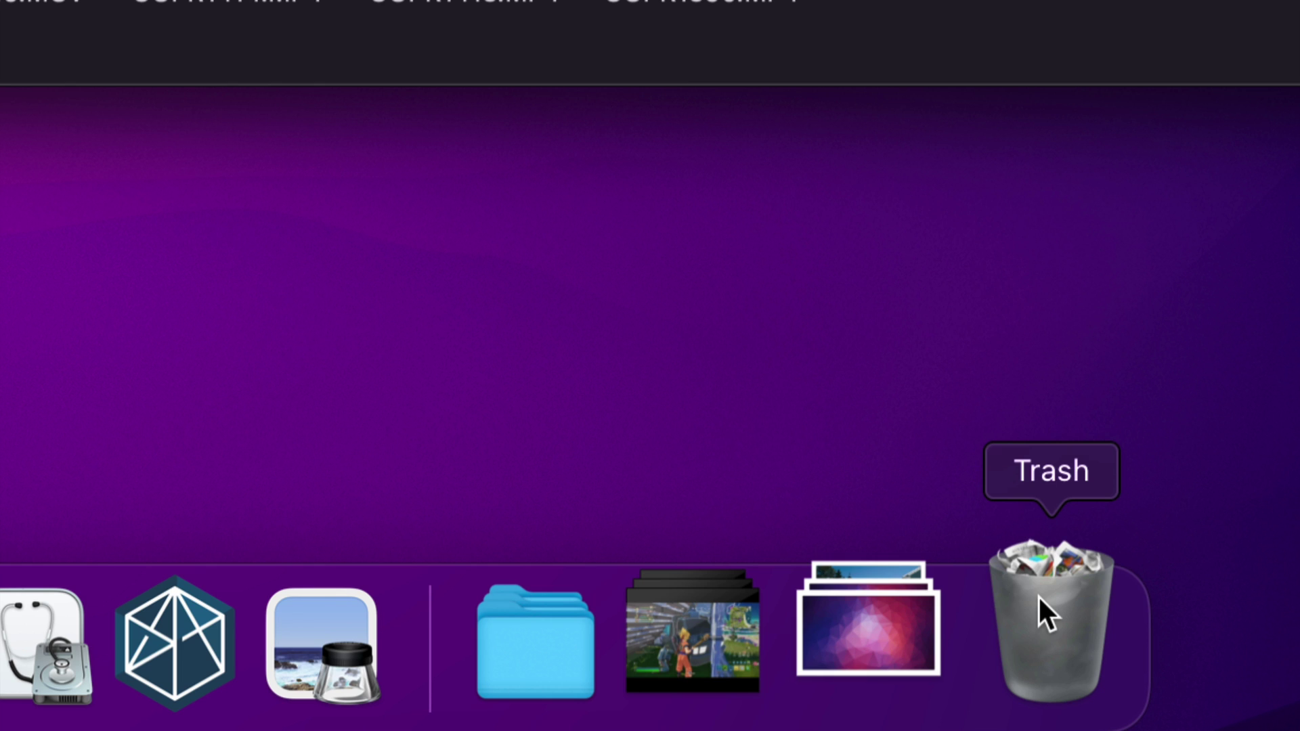
pyautogui.rightClick(1038, 595)
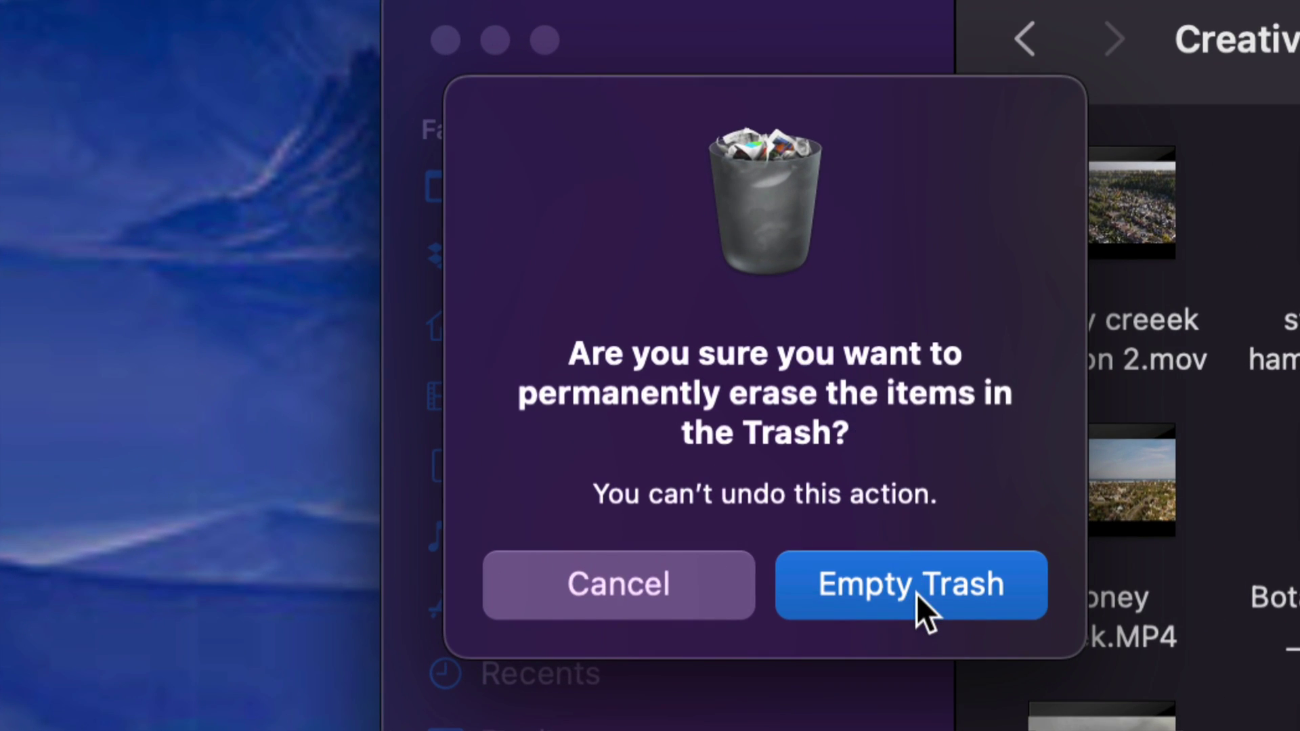
pyautogui.click(916, 593)
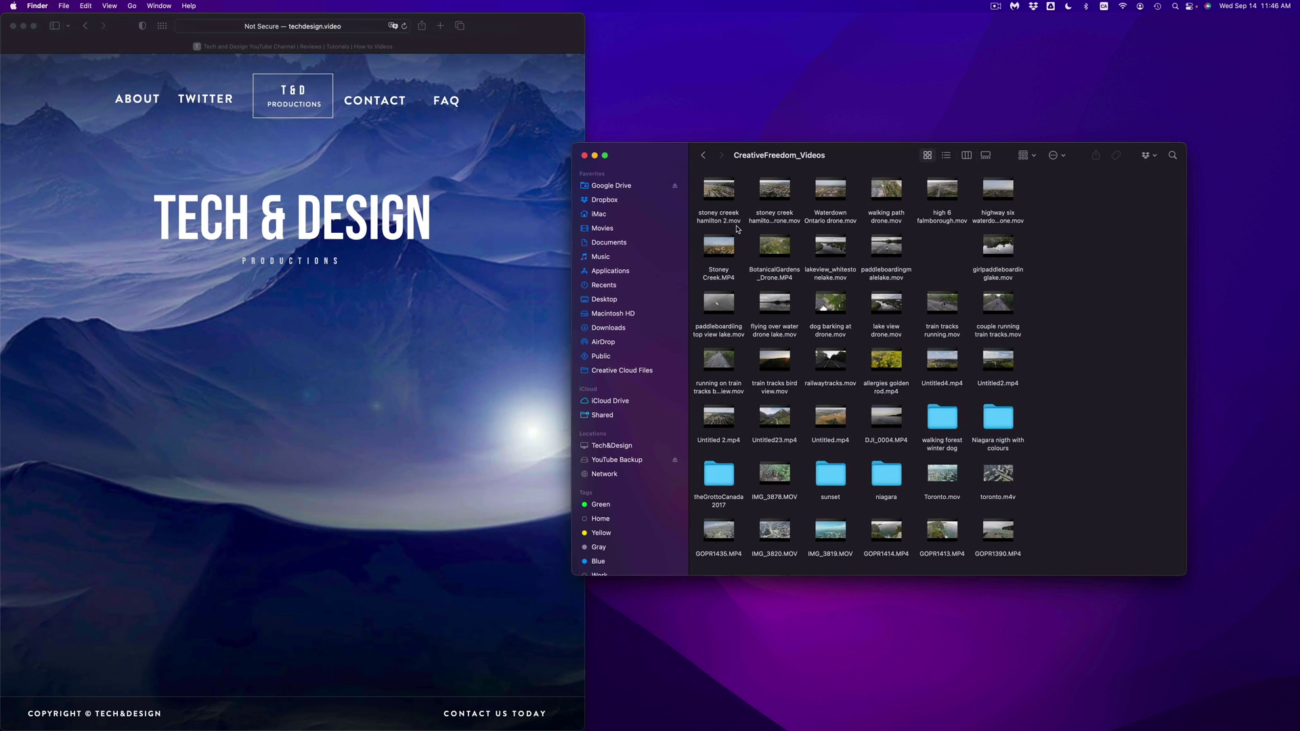
# - Move the Niagara nigth with colours folder and toronto.m4v to the Trash
pyautogui.moveTo(839, 161); pyautogui.dragTo(812, 160)
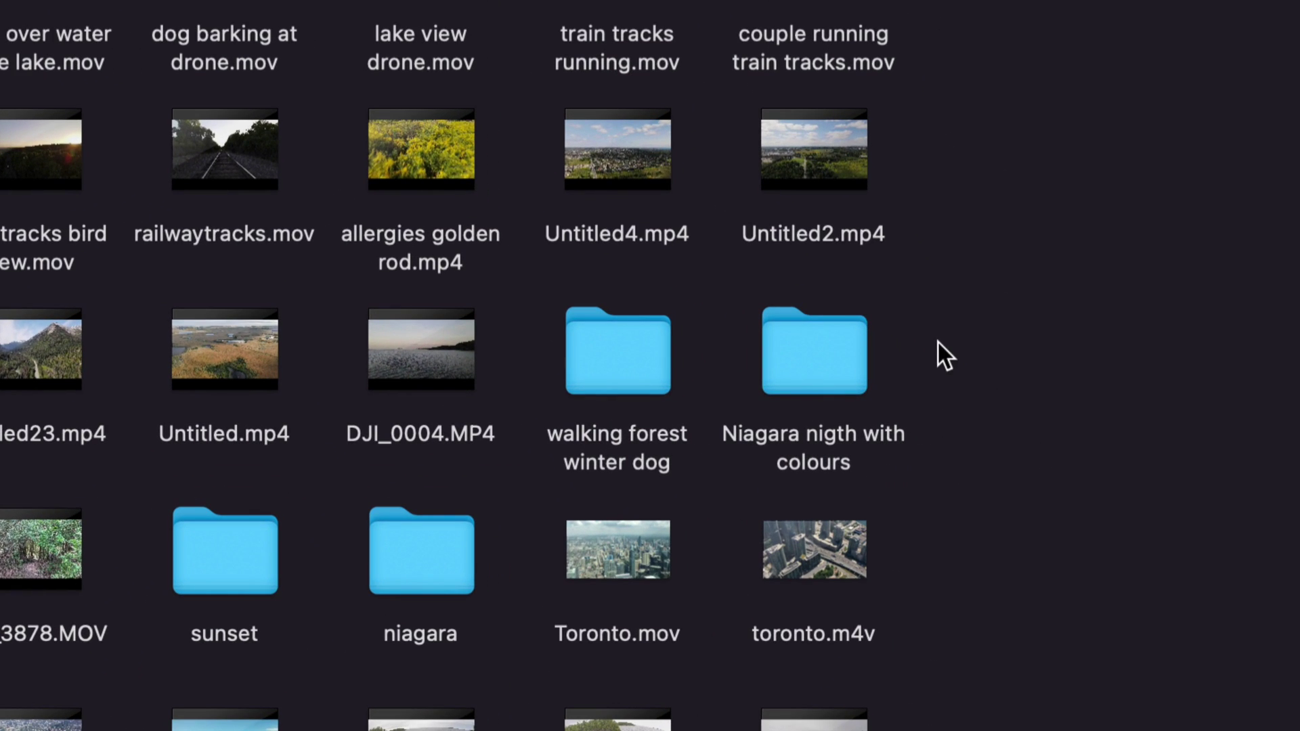
pyautogui.moveTo(936, 343); pyautogui.dragTo(789, 418)
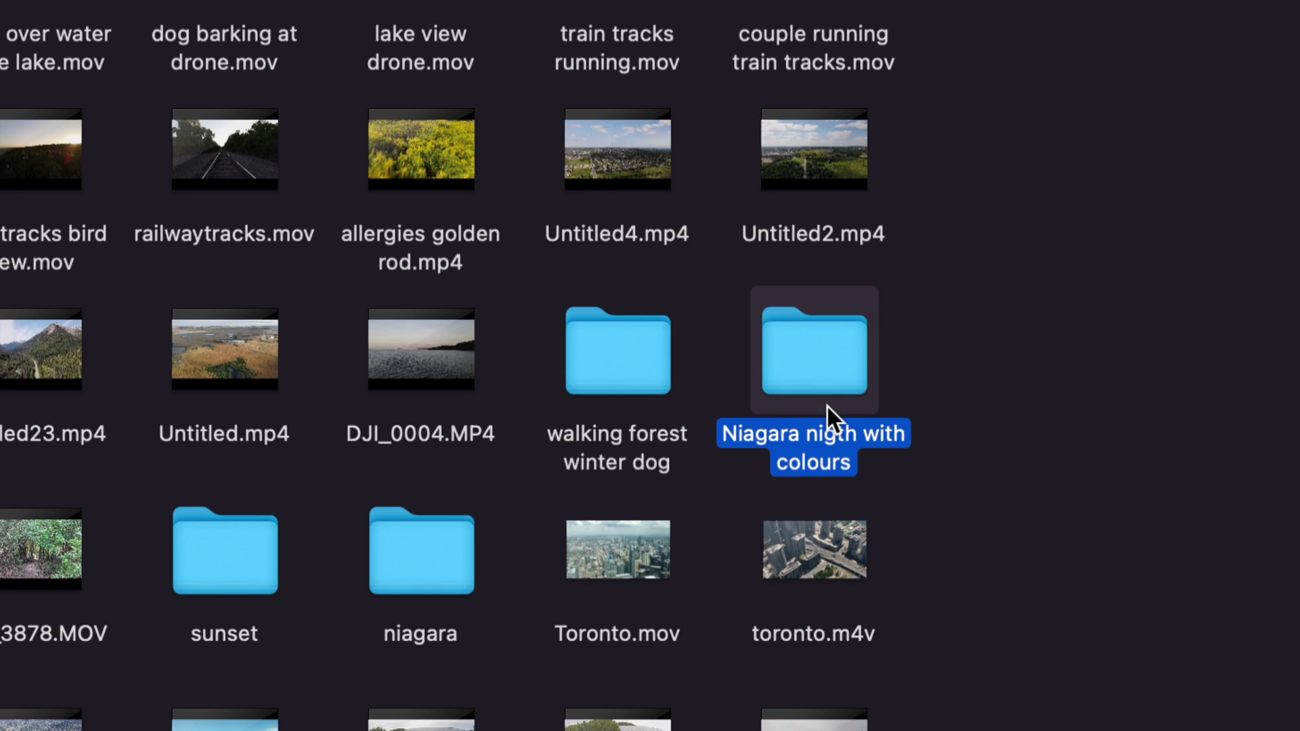
pyautogui.press('super+BackSpace')
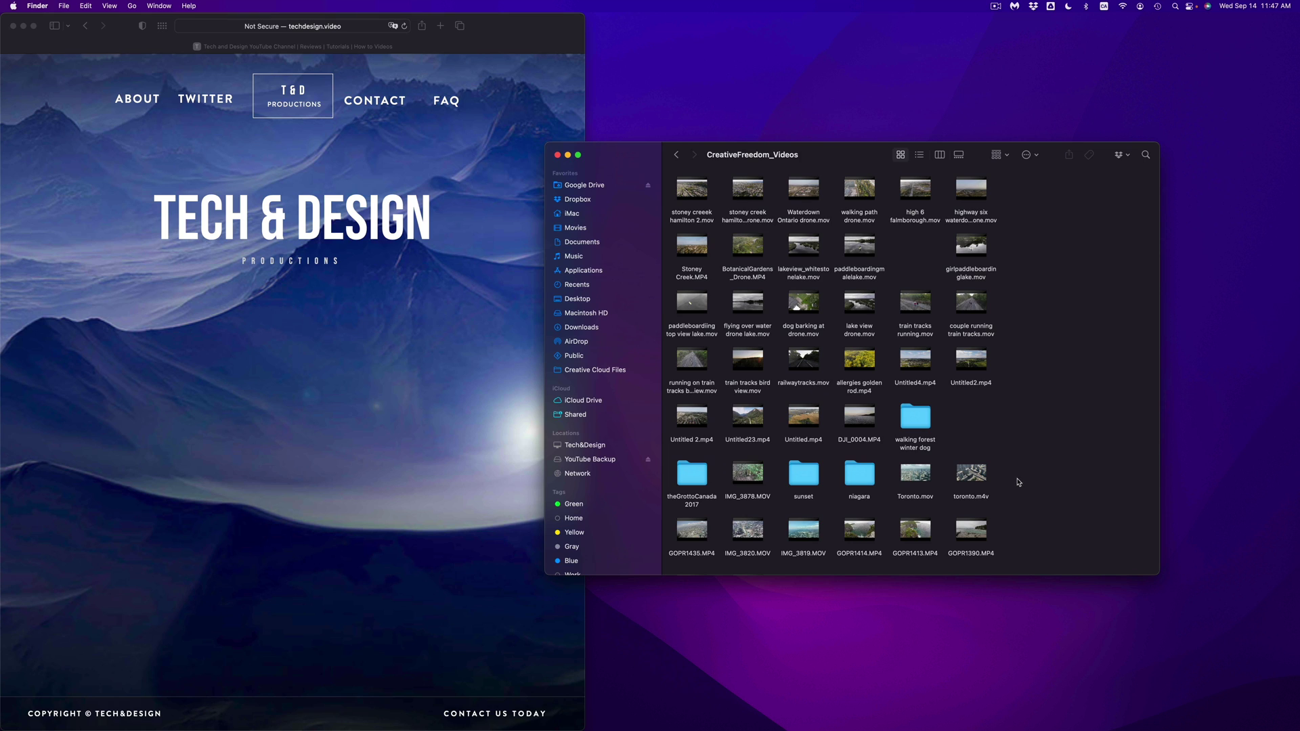
pyautogui.moveTo(975, 474); pyautogui.dragTo(1083, 704)
# - Open the Trash window and empty it, confirming permanent erasure
pyautogui.moveTo(1086, 728)
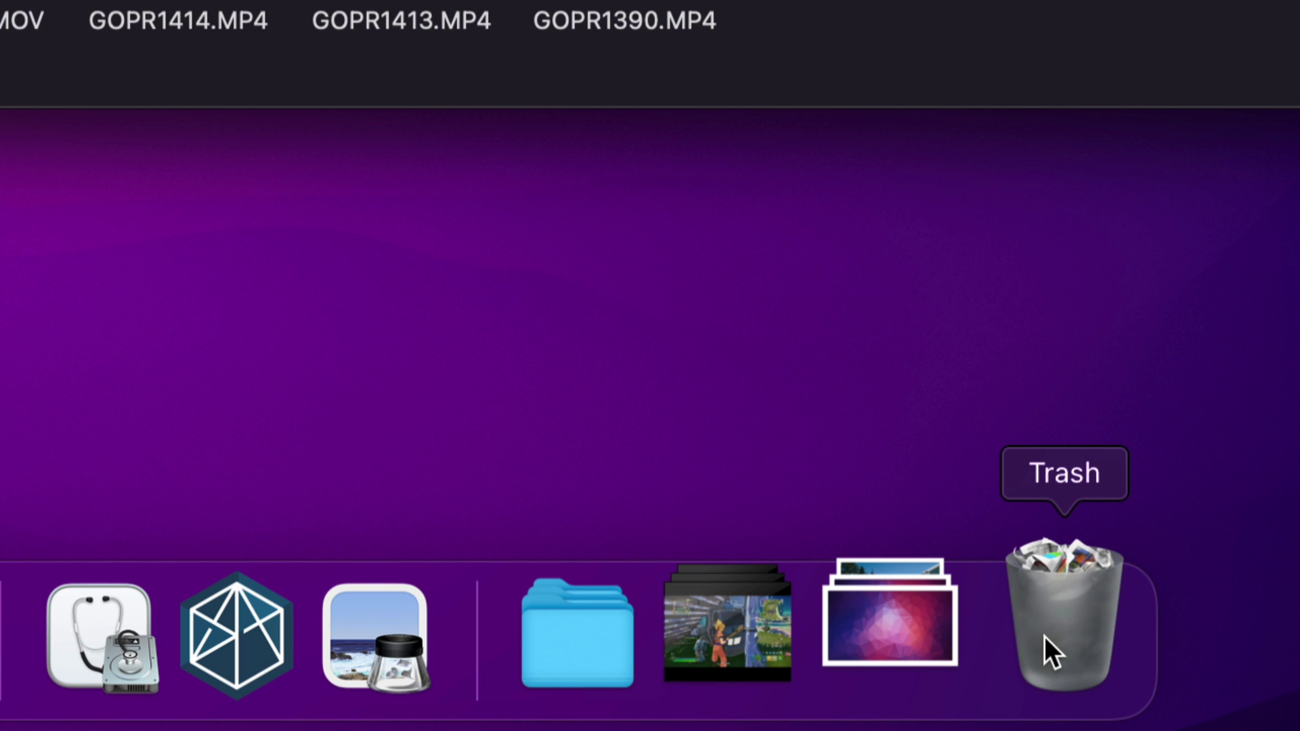
pyautogui.click(1044, 637)
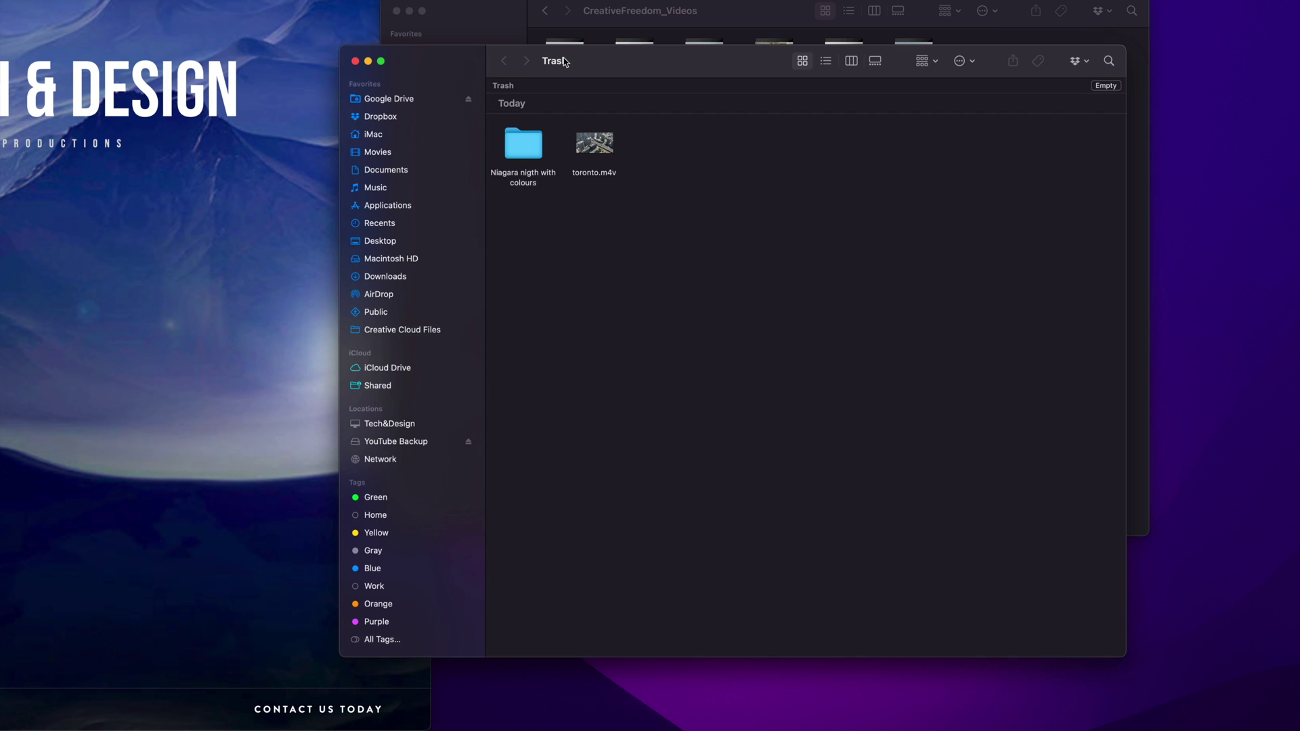
pyautogui.moveTo(567, 50); pyautogui.dragTo(616, 227)
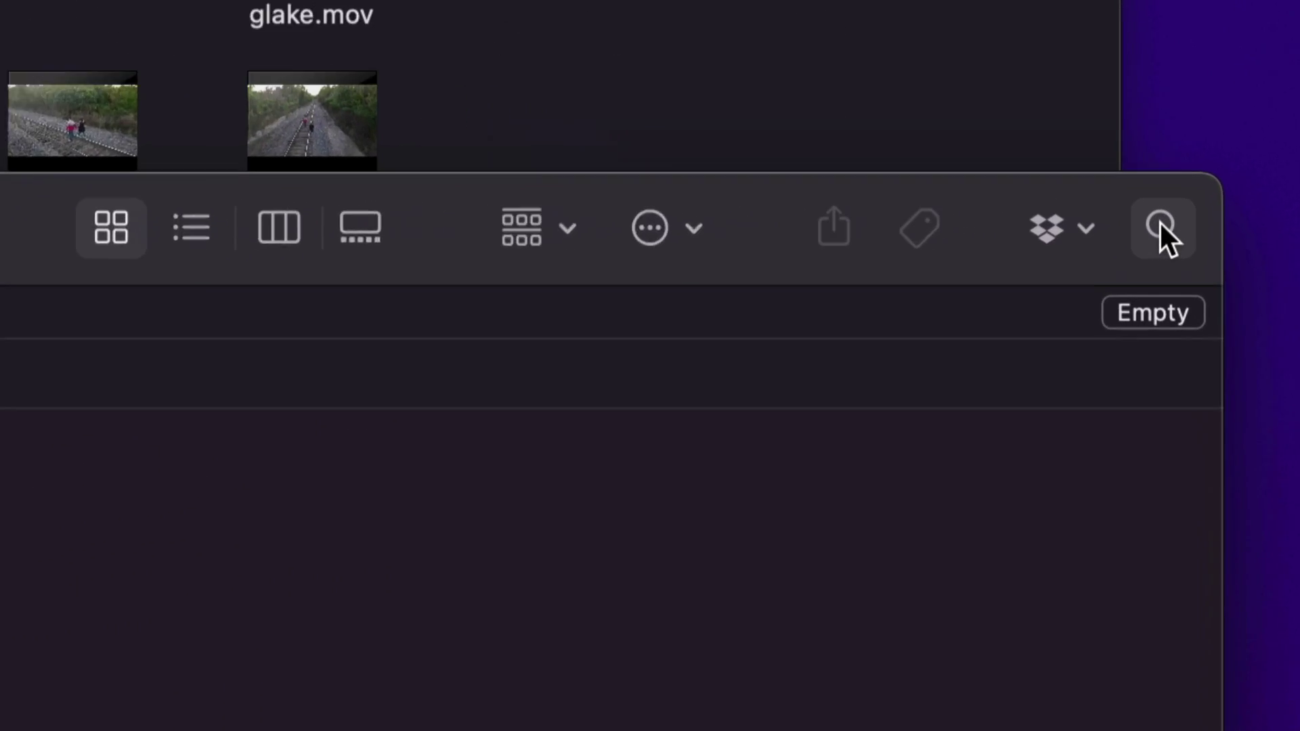
pyautogui.click(1149, 304)
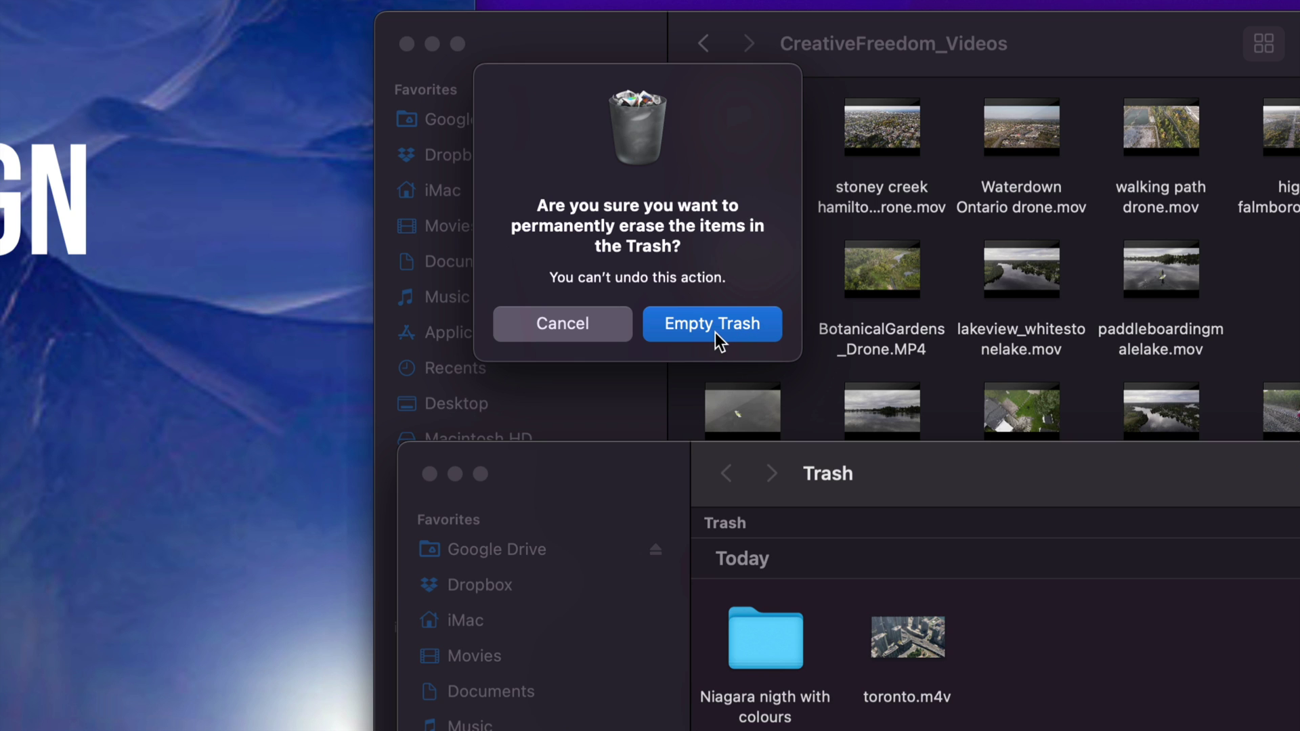
pyautogui.click(715, 324)
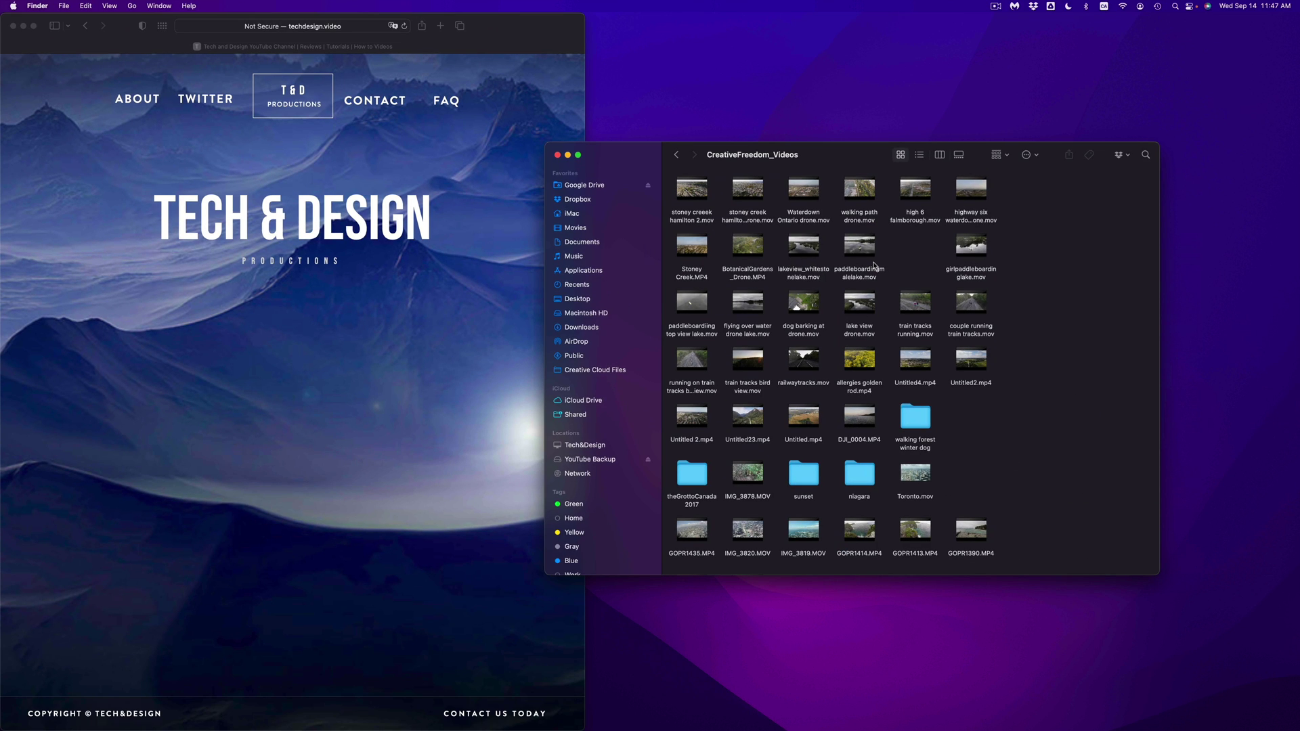
# - Move all six clips in the sunset folder to the Trash, then return to CreativeFreedom_Videos
pyautogui.doubleClick(812, 475)
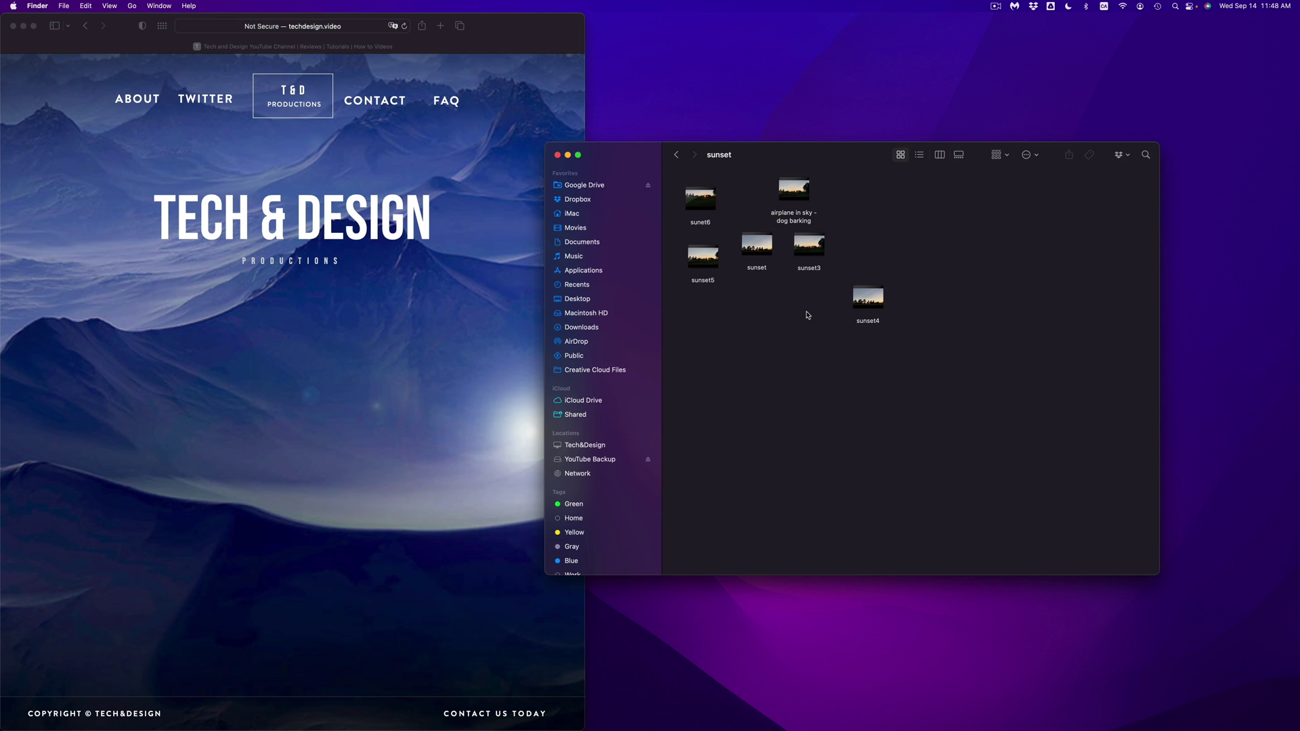
pyautogui.press('super+a')
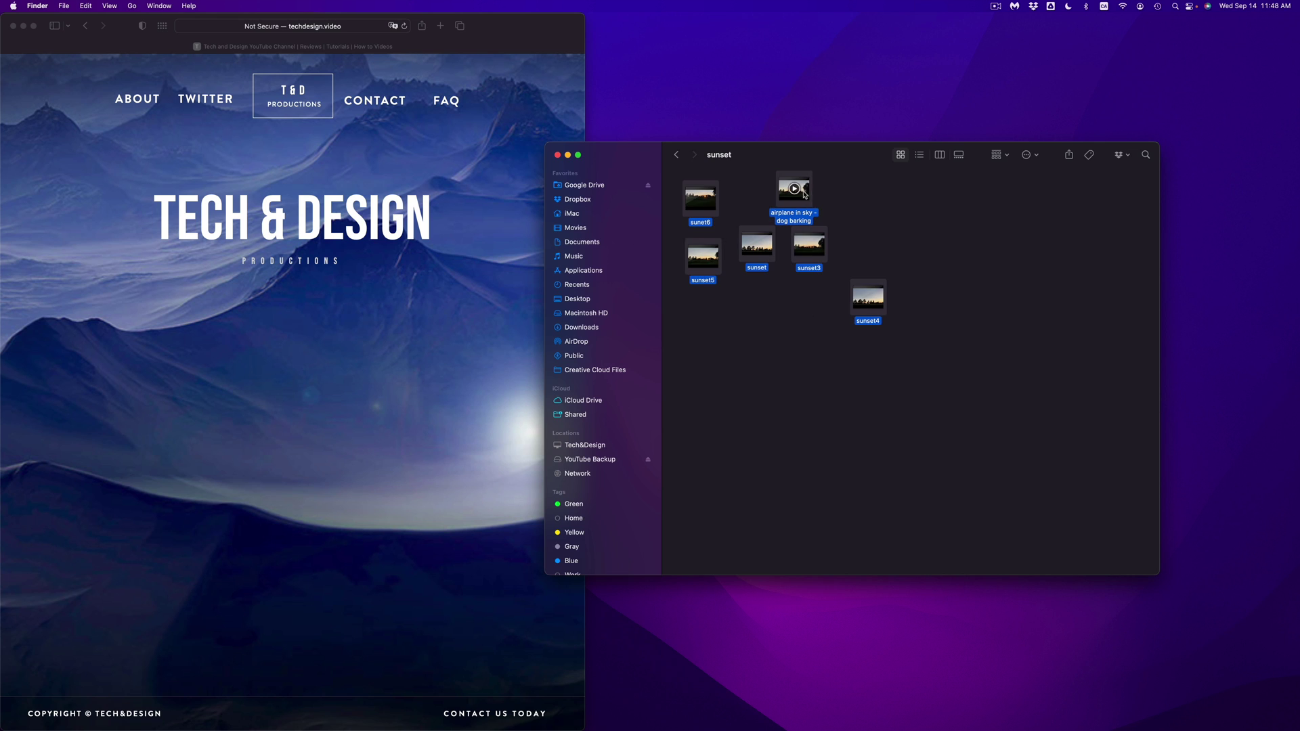
pyautogui.moveTo(807, 195); pyautogui.dragTo(891, 251)
pyautogui.press('super+BackSpace')
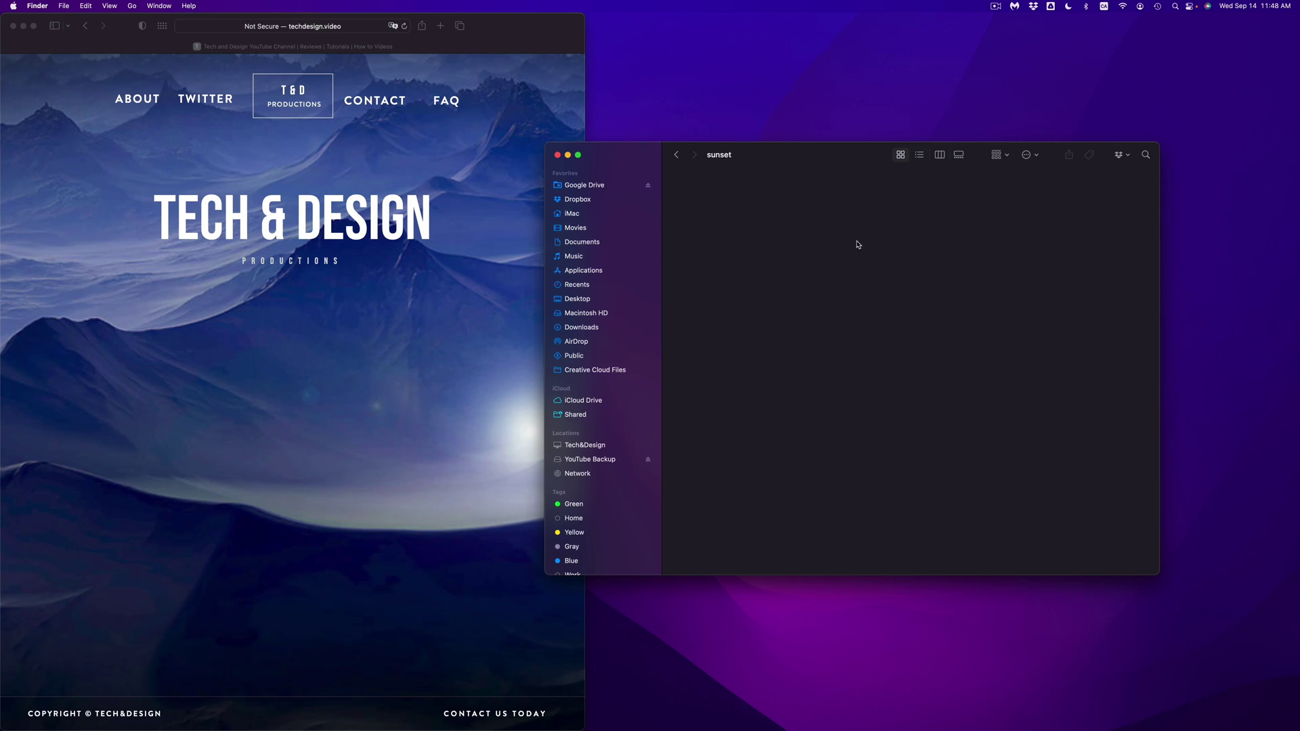
pyautogui.click(675, 154)
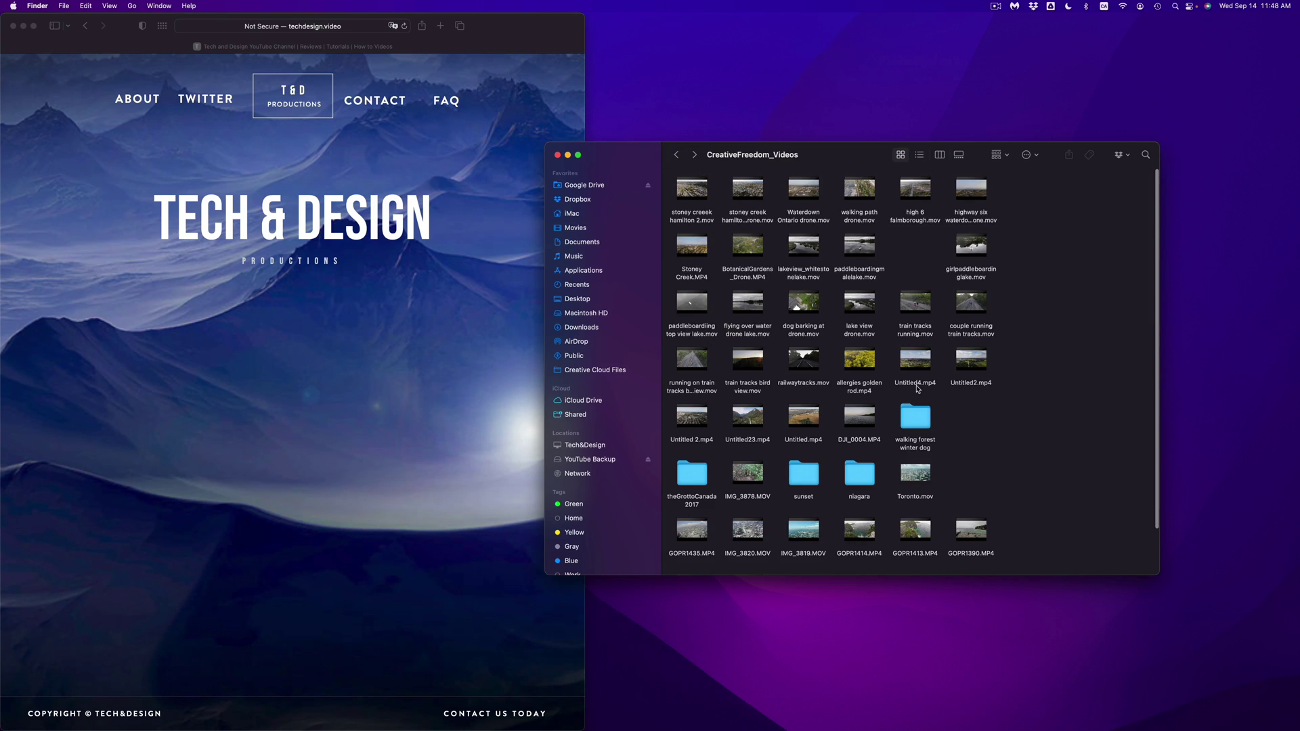
# - Move all six clips in theGrottoCanada2017 to the Trash, then return to CreativeFreedom_Videos
pyautogui.click(694, 476)
pyautogui.doubleClick(693, 476)
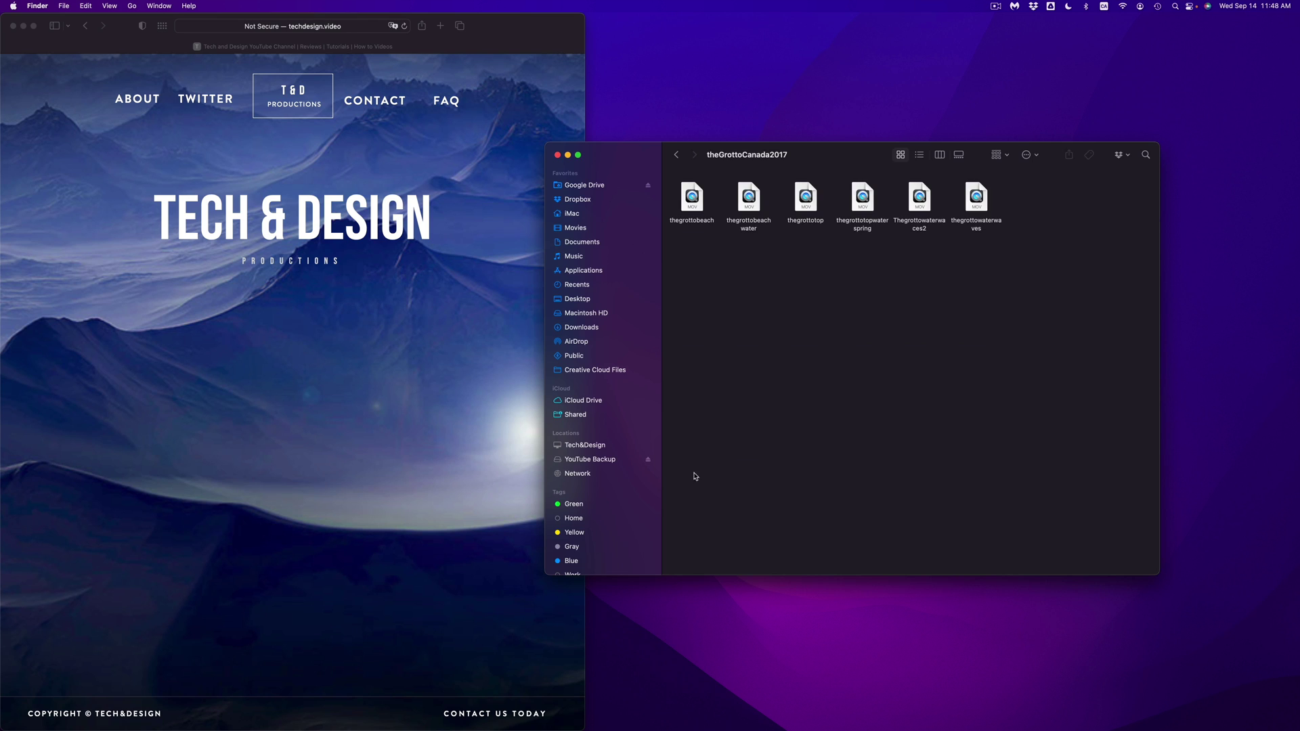
pyautogui.press('cmd+a')
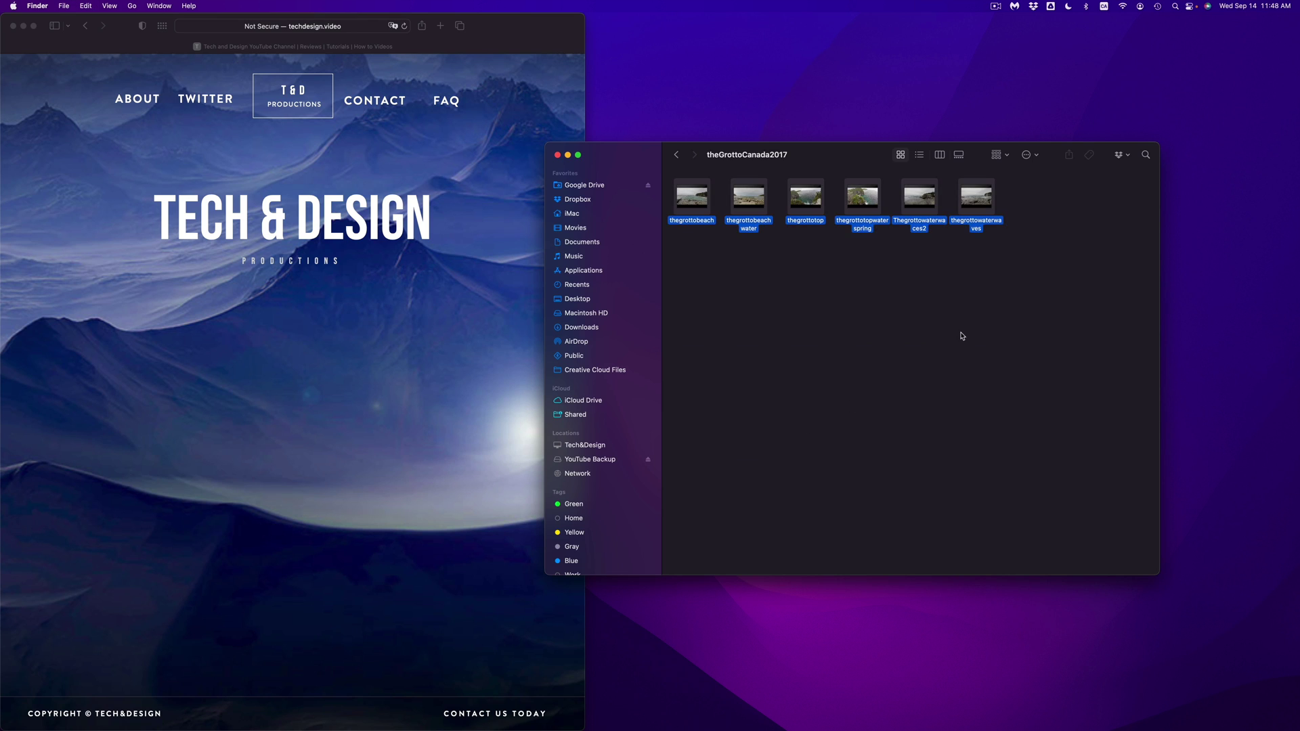
pyautogui.press('super+BackSpace')
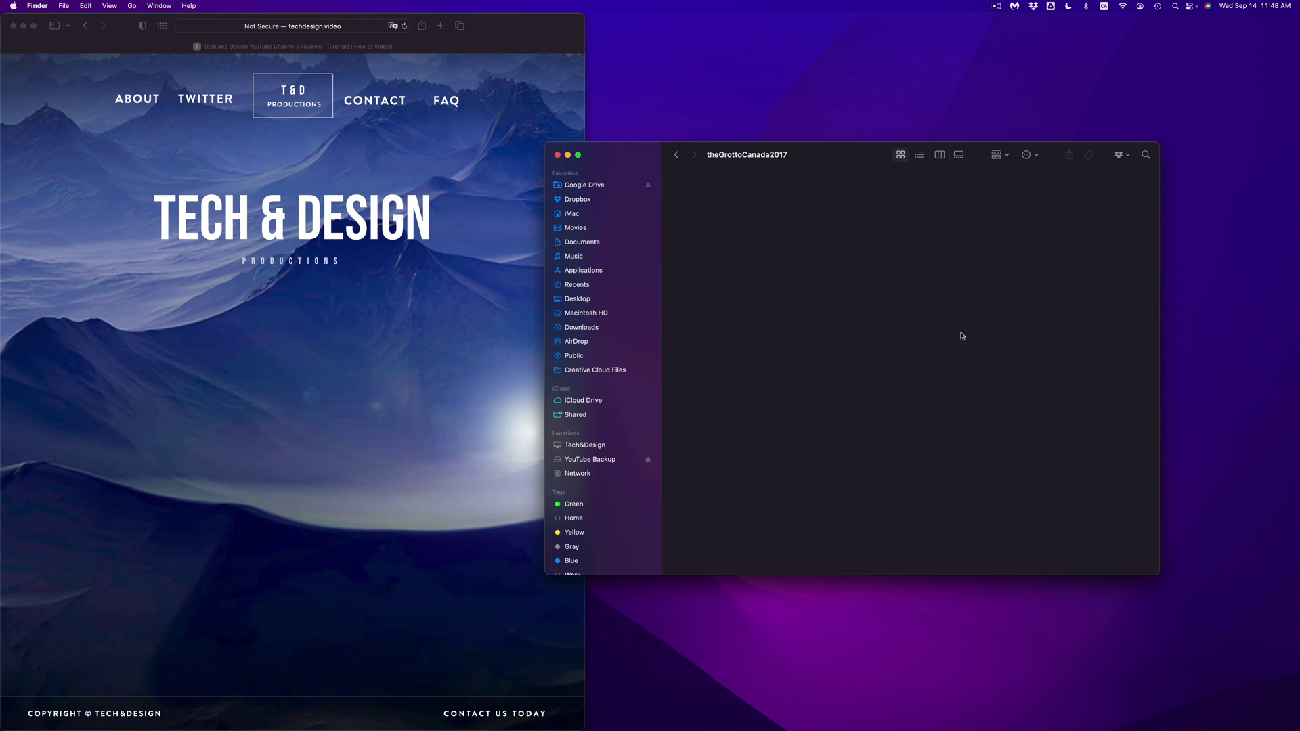
pyautogui.click(681, 157)
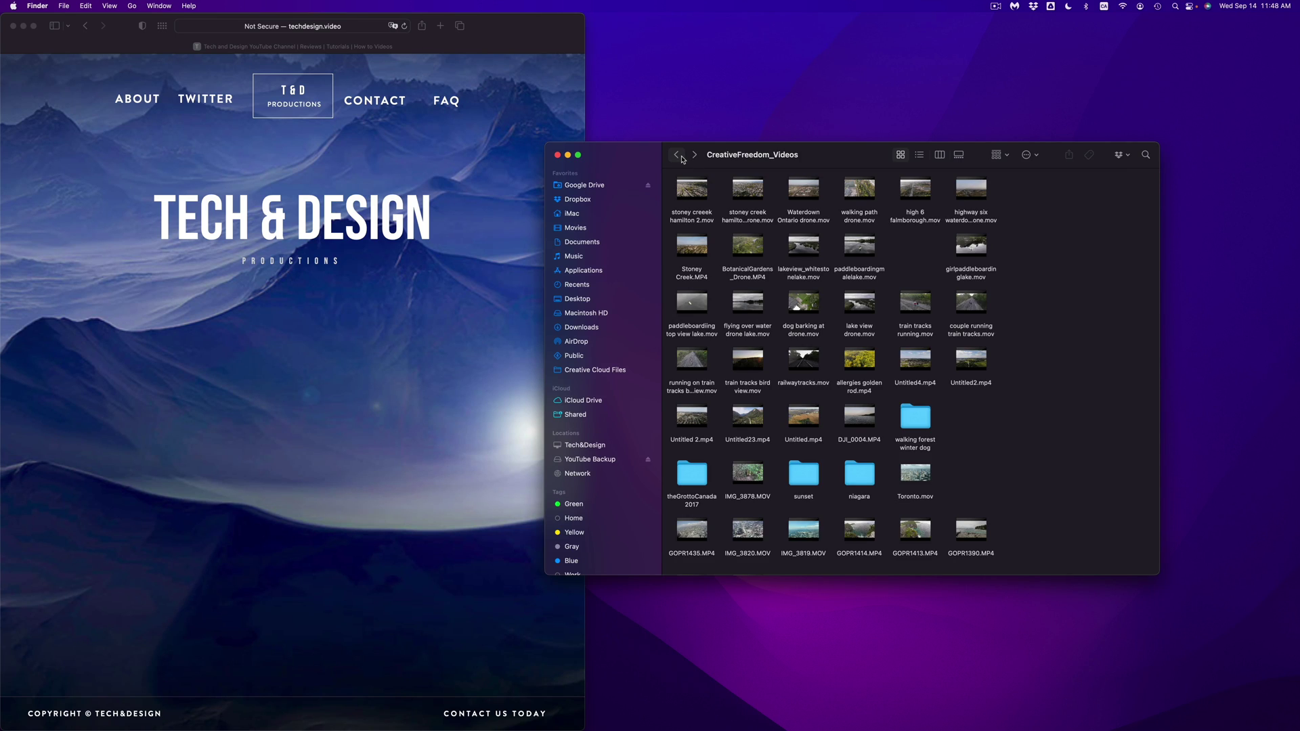
# - Get Info on the YOUTUBE videos folder, confirming 7.97 TB across 9,897 items, then close it
pyautogui.click(676, 155)
pyautogui.click(682, 158)
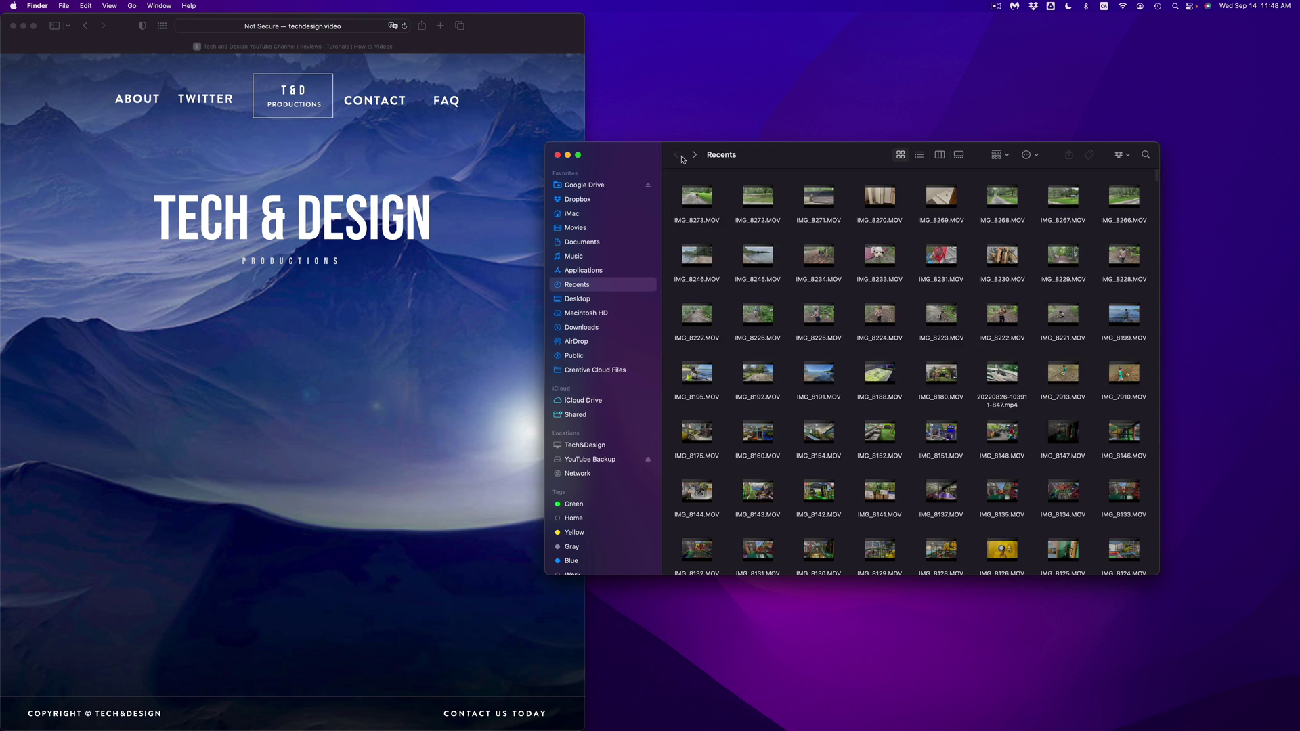
pyautogui.click(695, 157)
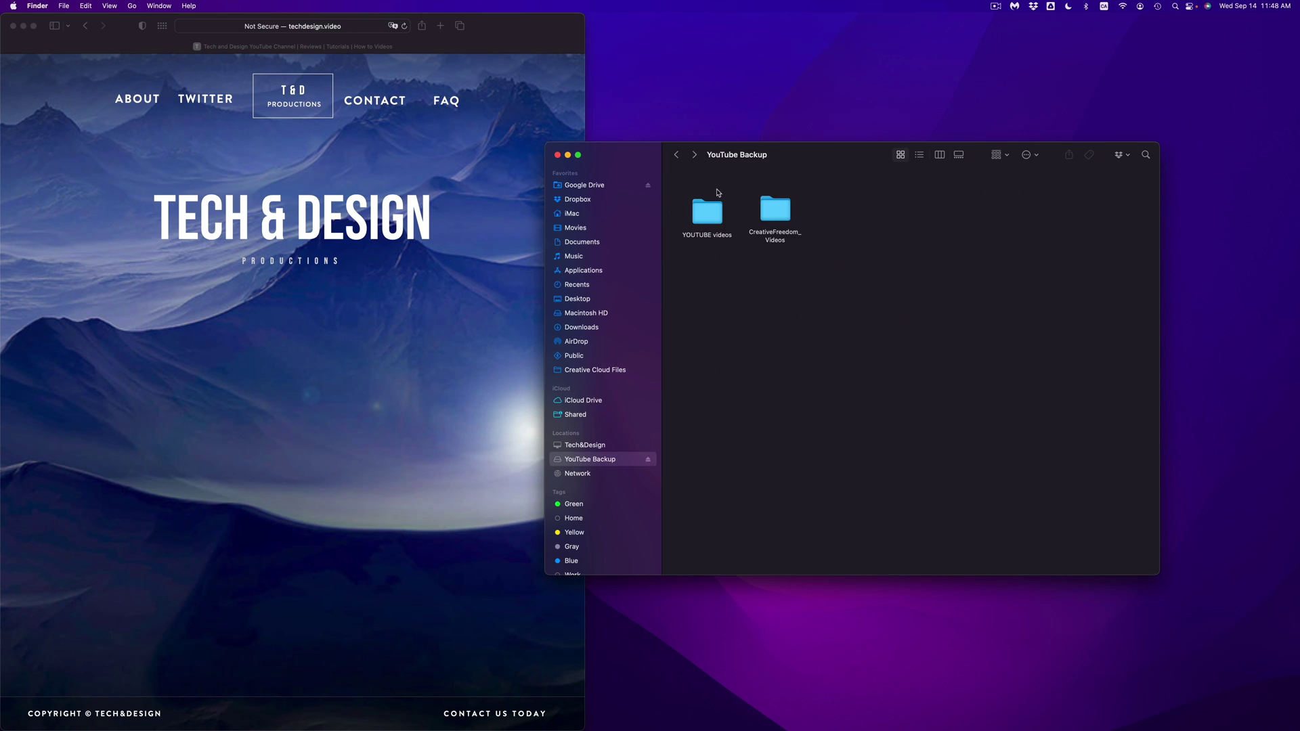
pyautogui.rightClick(711, 210)
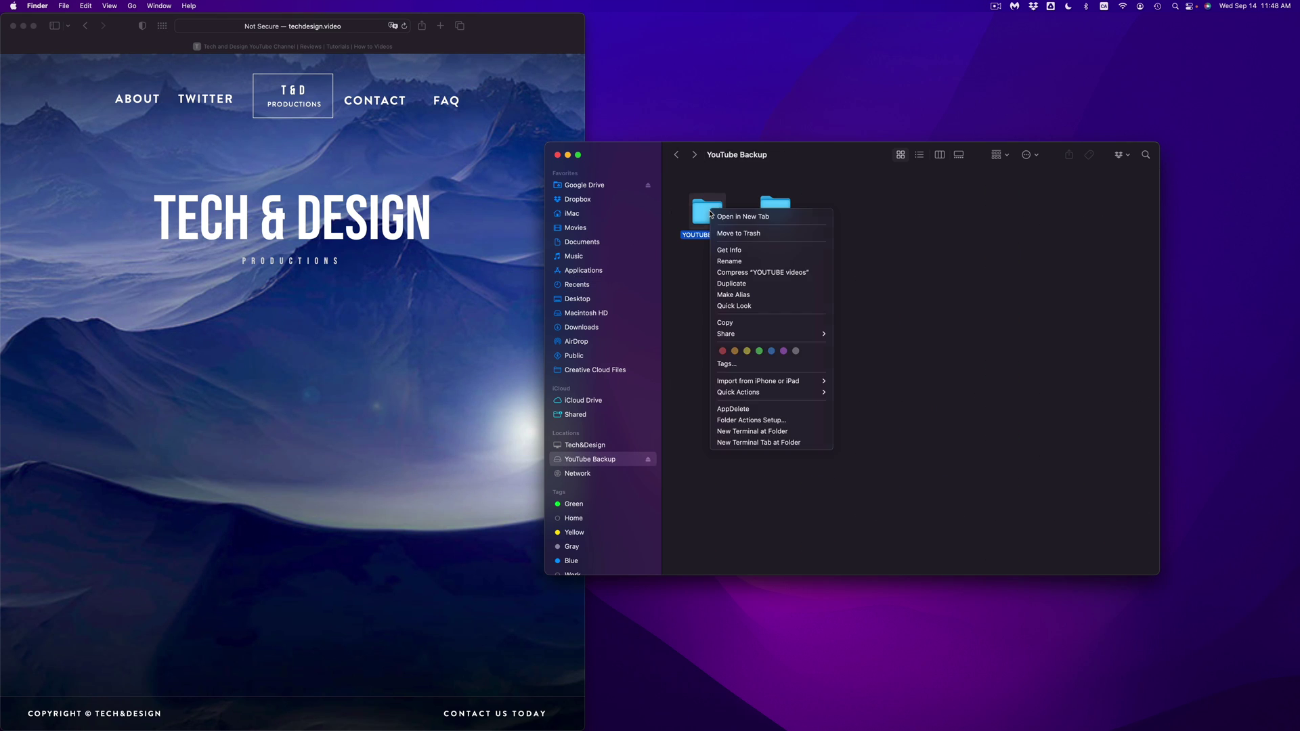
pyautogui.click(729, 250)
pyautogui.moveTo(116, 26); pyautogui.dragTo(874, 226)
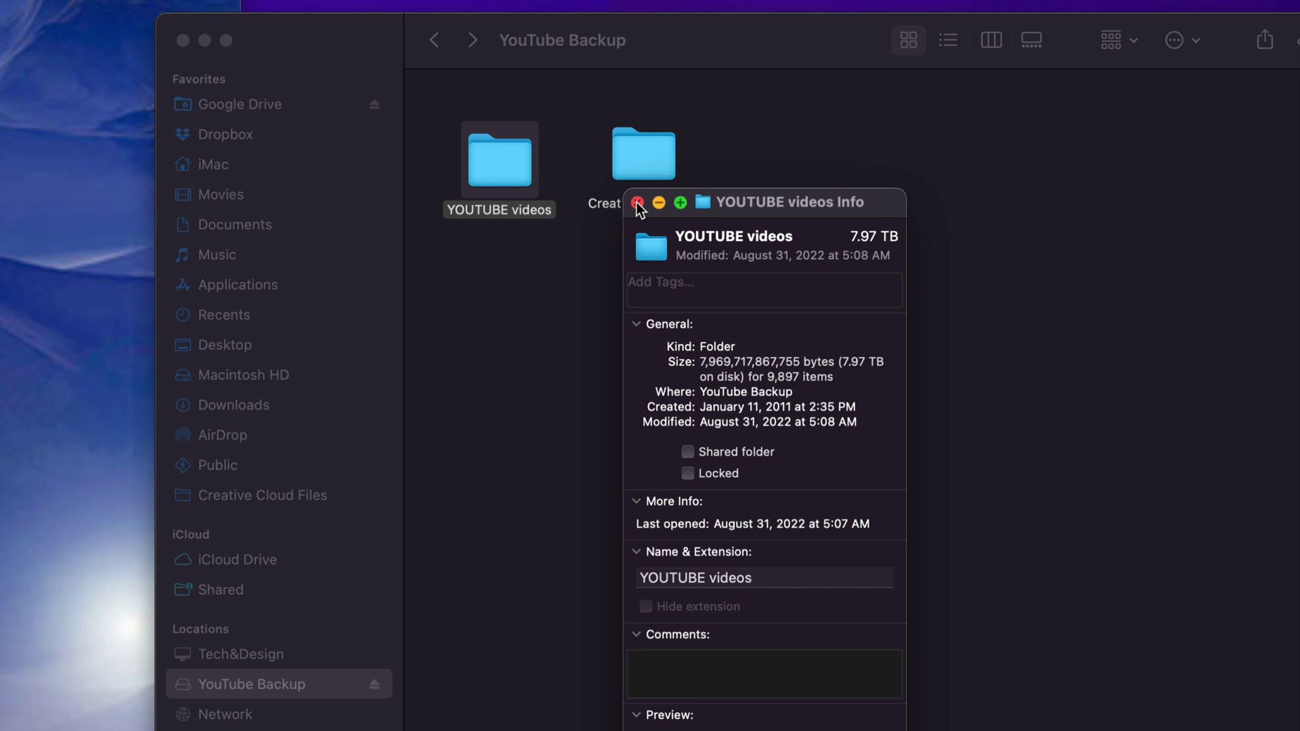
pyautogui.click(637, 204)
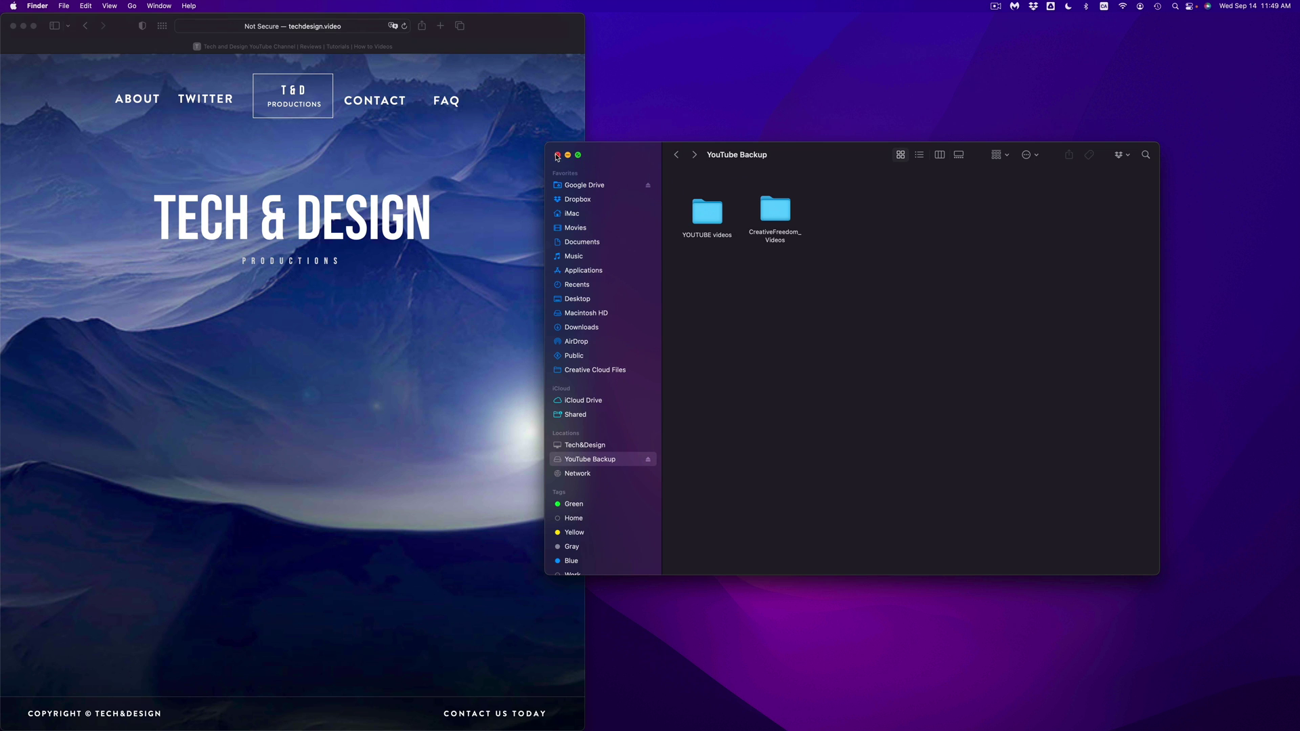
# - Close the drive window and review YouTube Backup's Sharing & Permissions in its Get Info window
pyautogui.press('cmd+w')
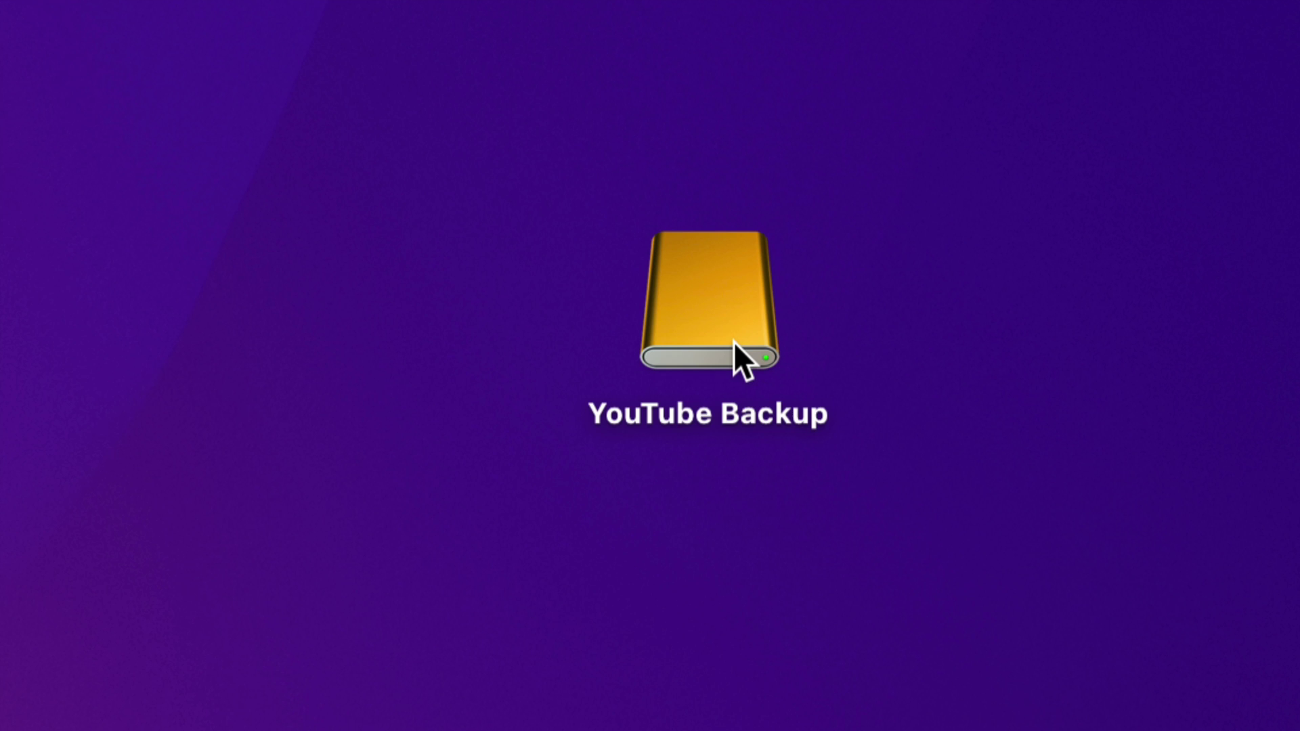
pyautogui.rightClick(734, 342)
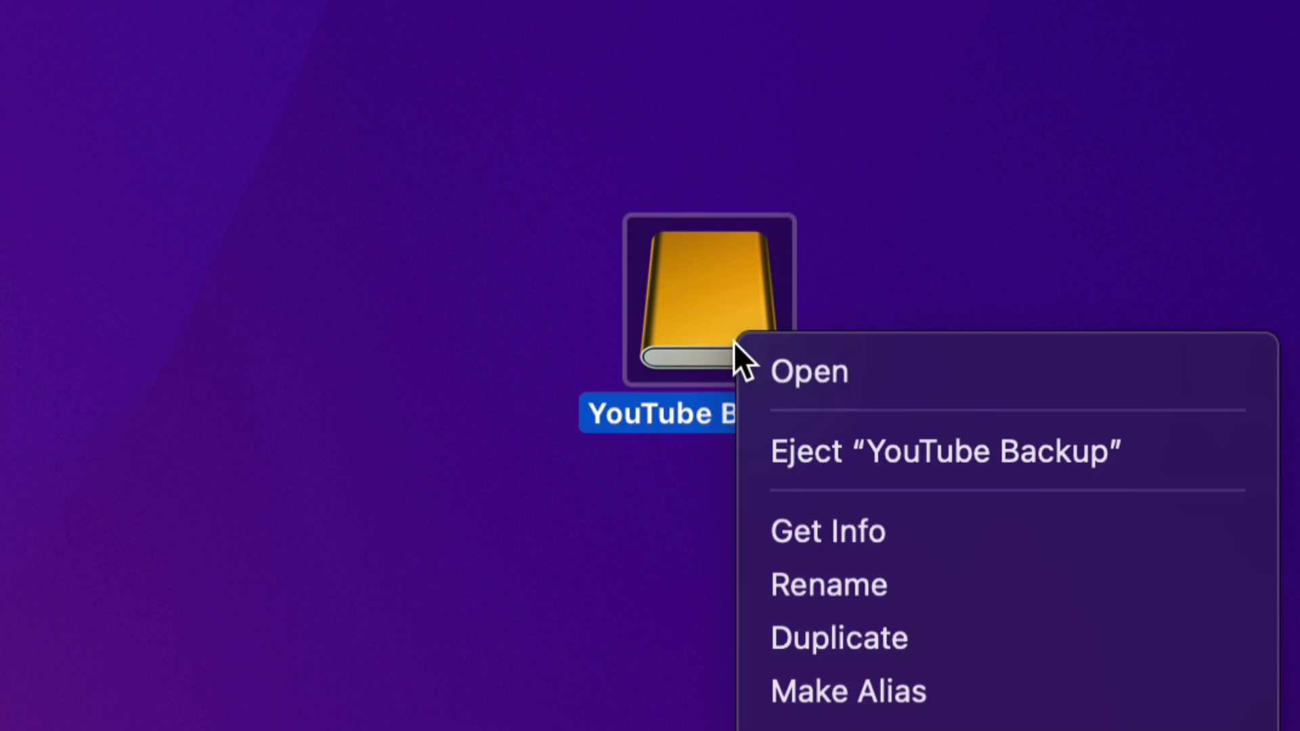
pyautogui.click(854, 535)
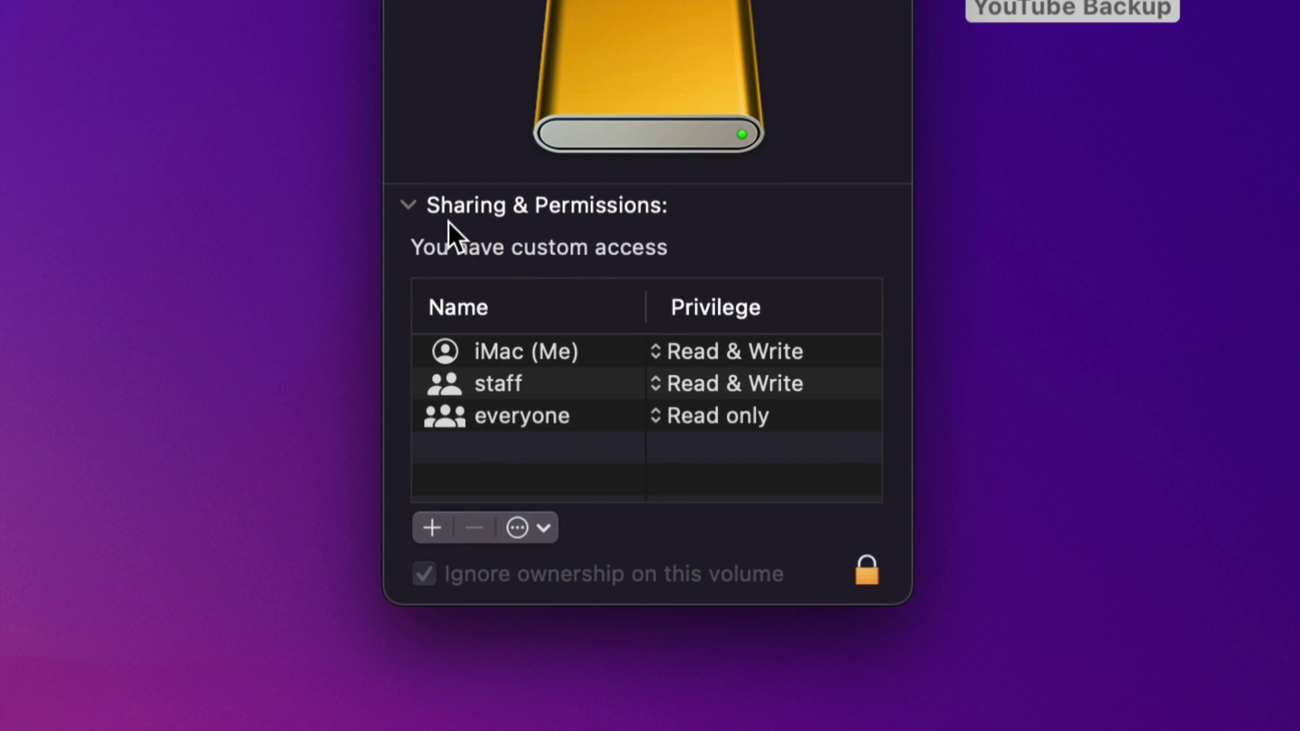
pyautogui.click(408, 205)
pyautogui.click(408, 205)
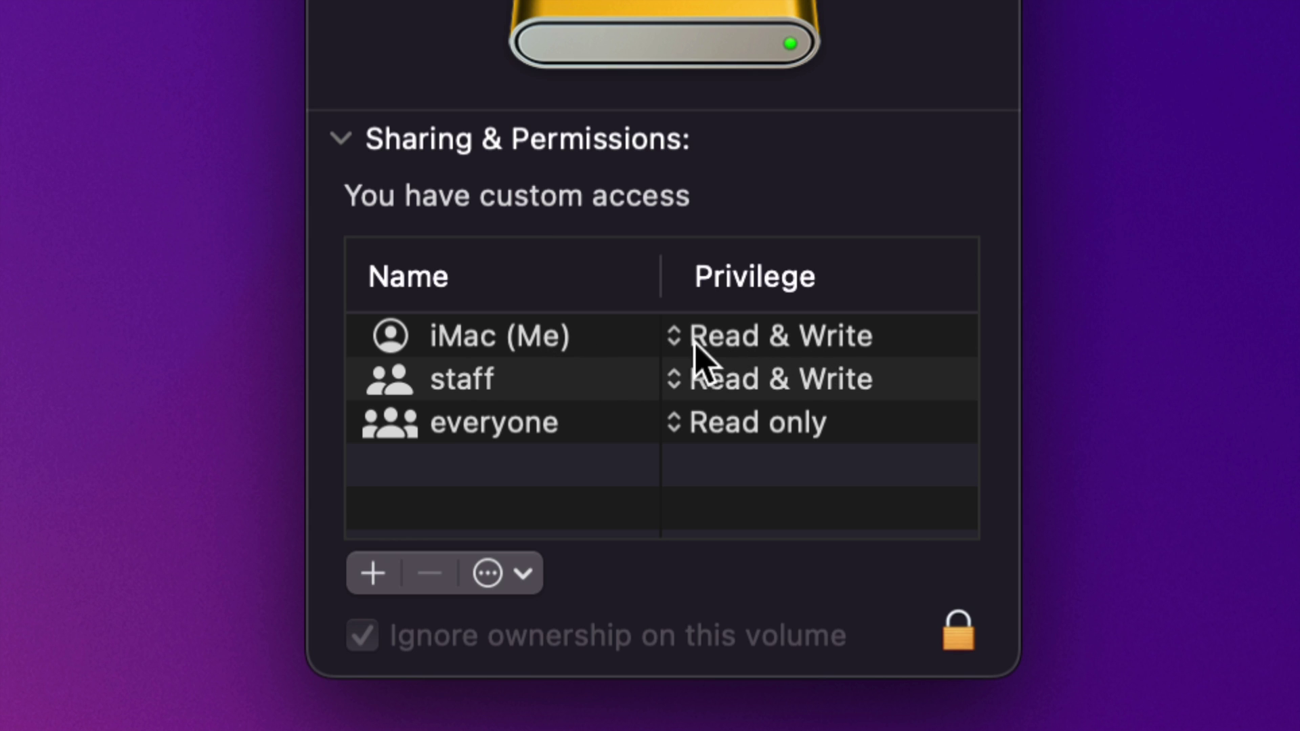
pyautogui.click(674, 342)
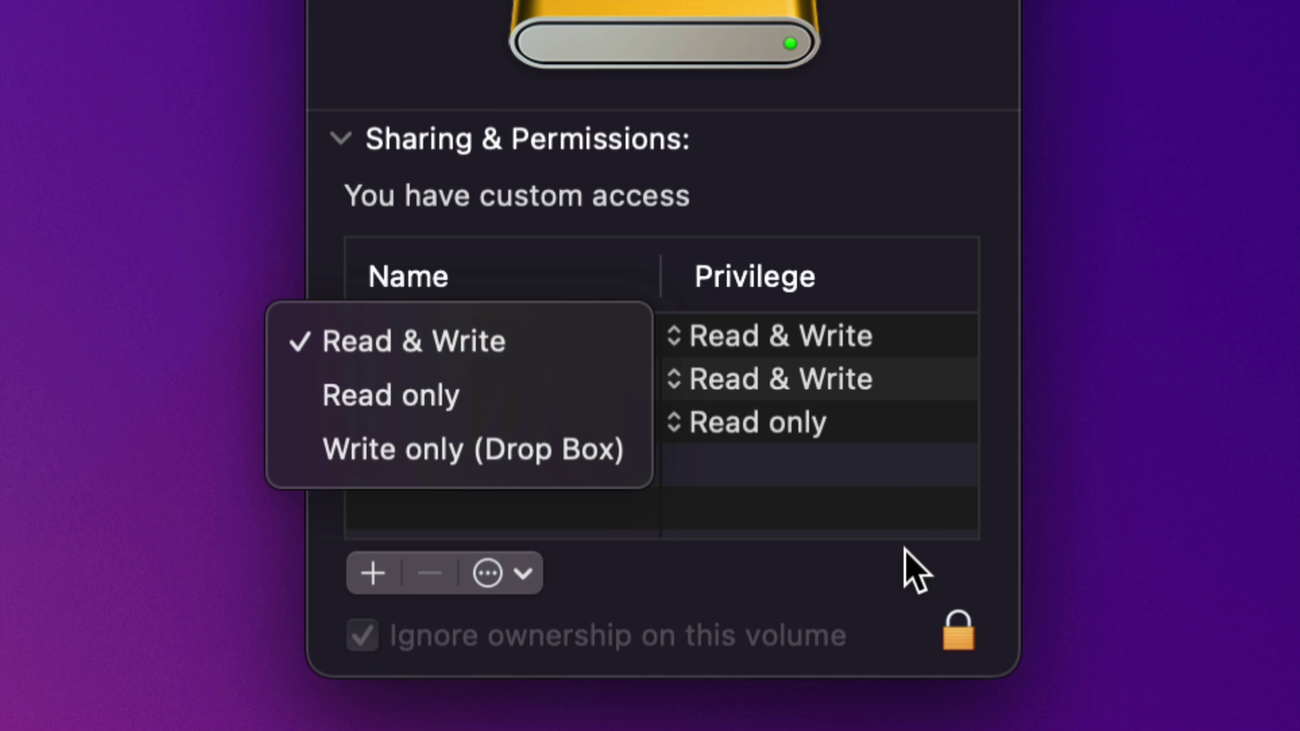
pyautogui.click(870, 588)
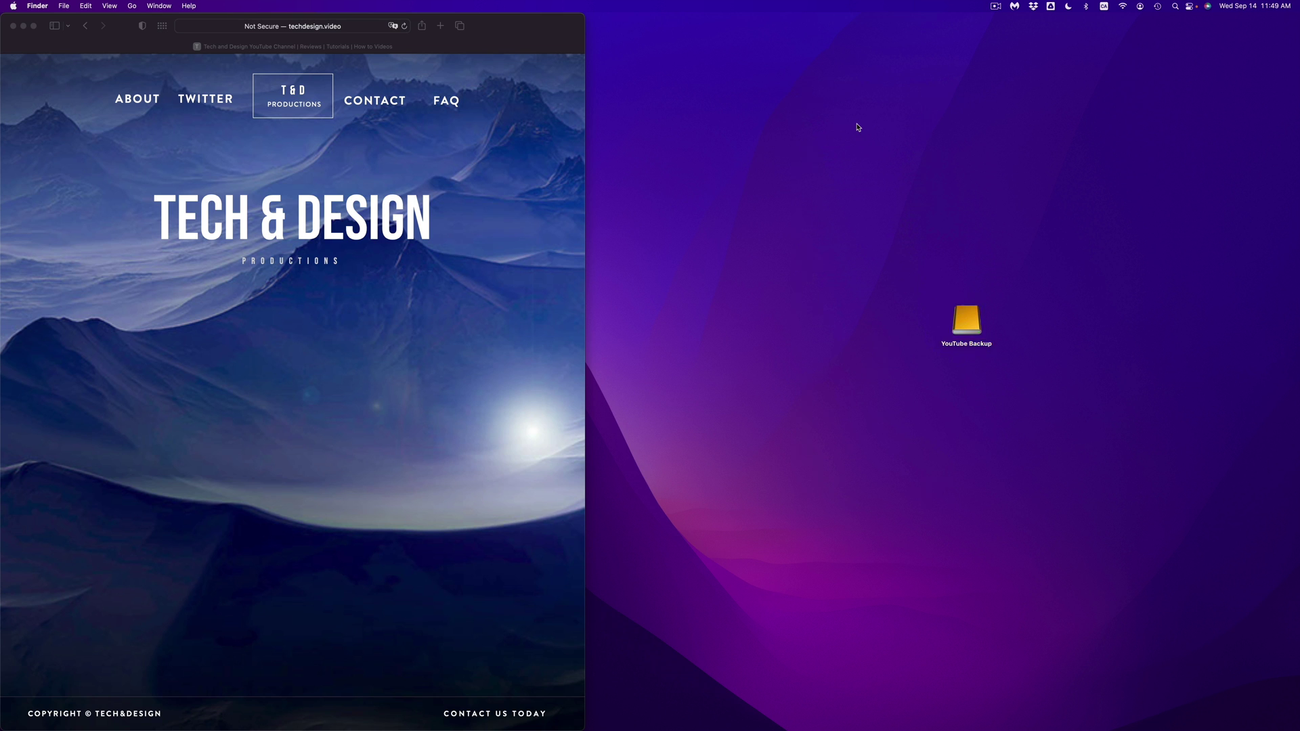
pyautogui.click(964, 319)
pyautogui.doubleClick(964, 318)
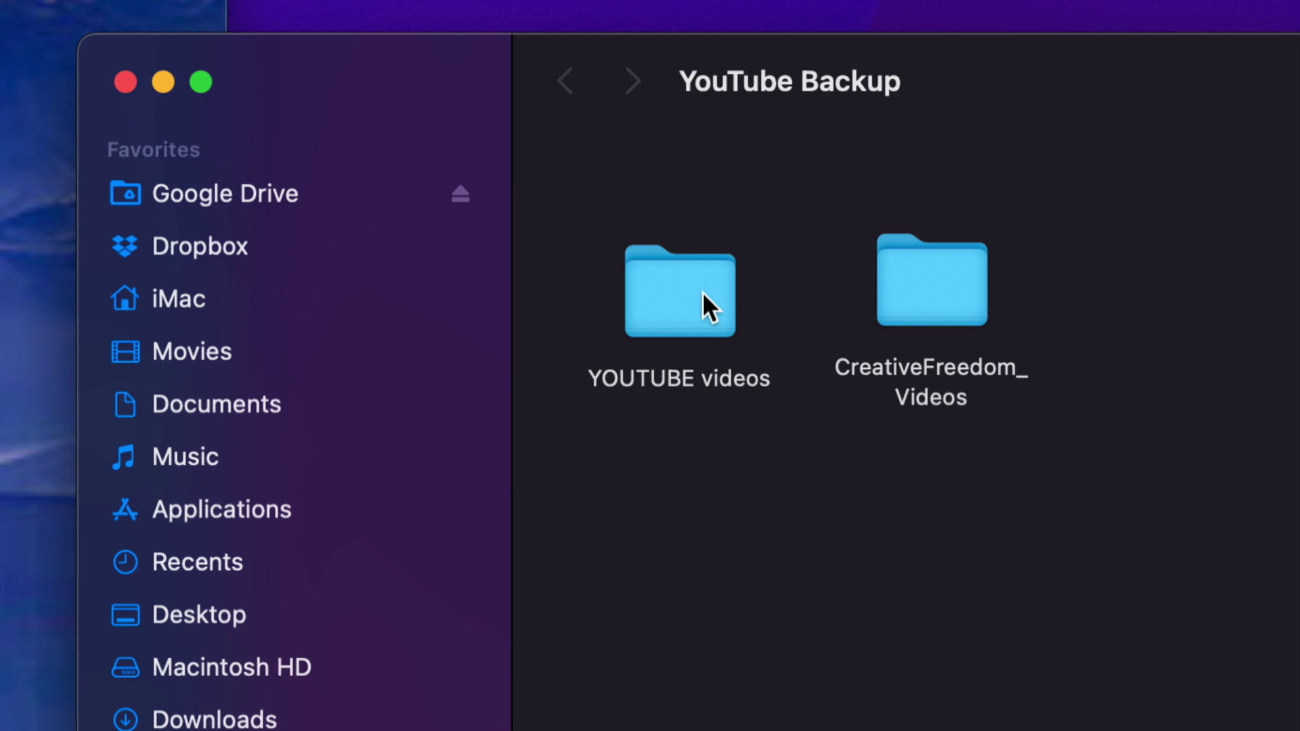
pyautogui.rightClick(713, 216)
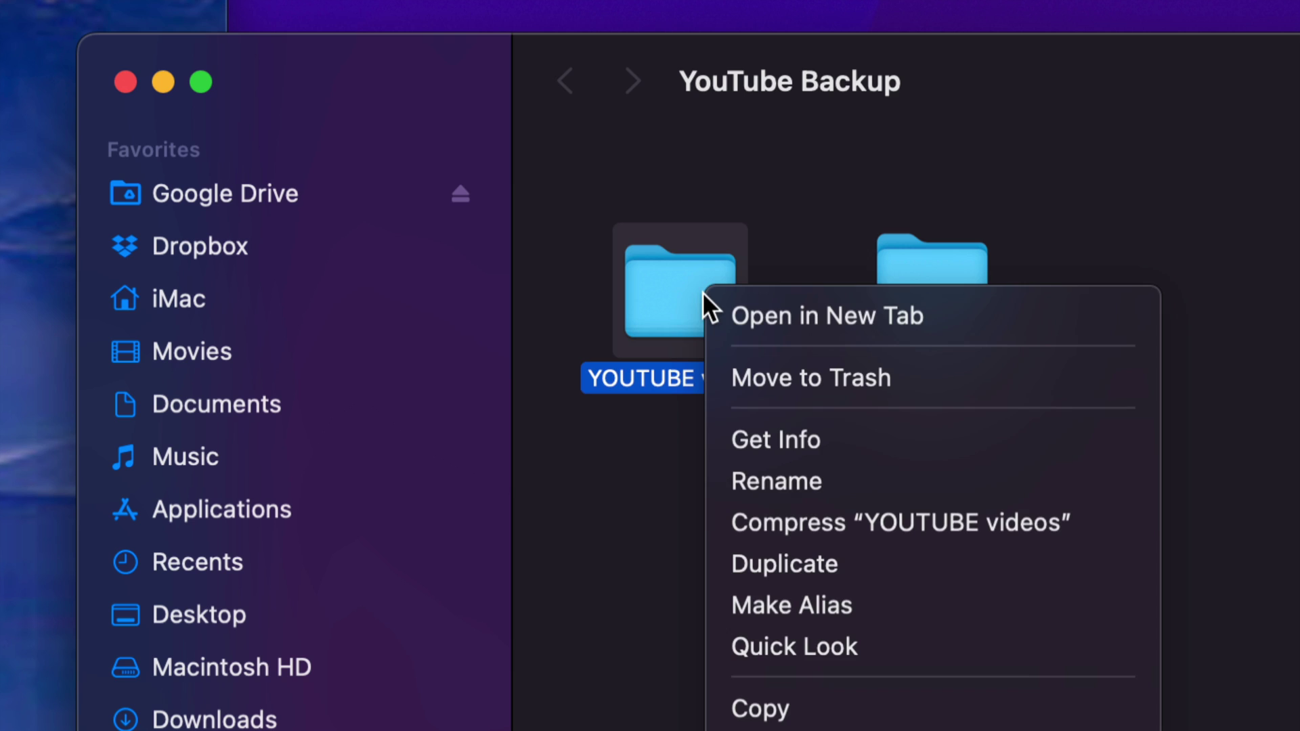
pyautogui.click(774, 434)
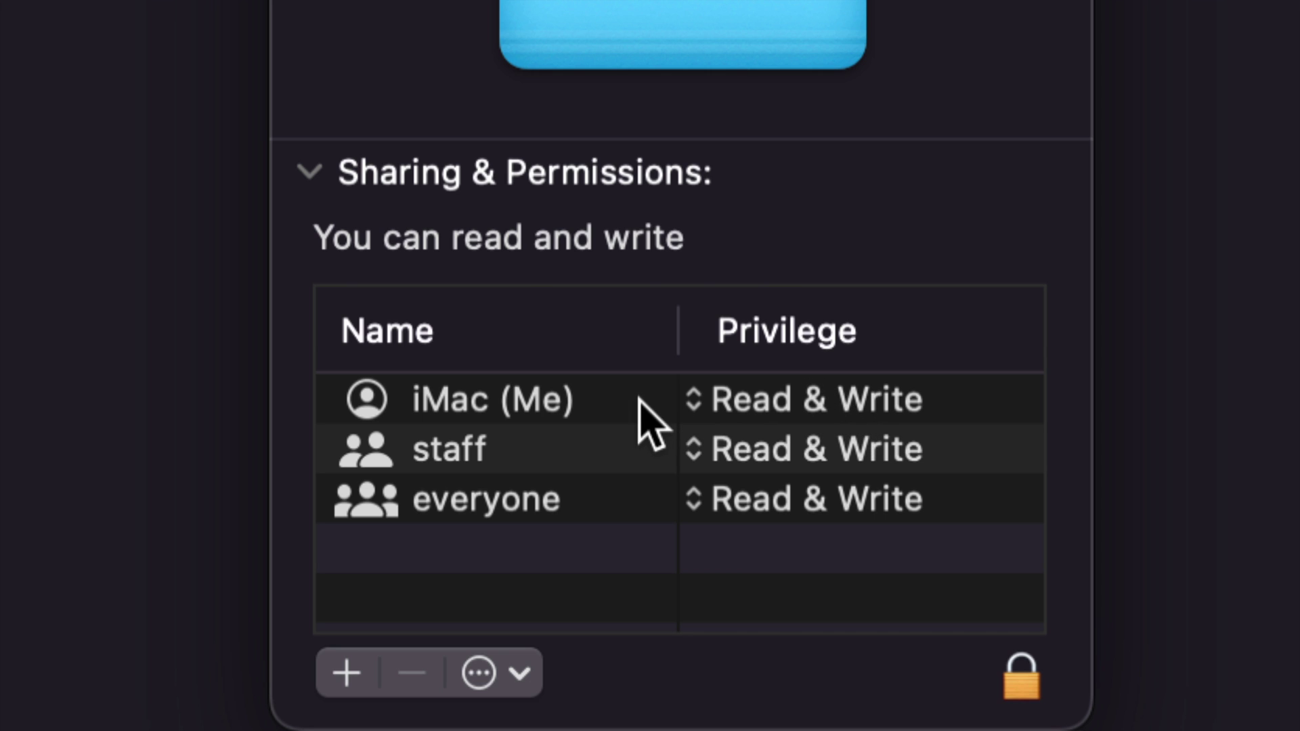
pyautogui.press('super+w')
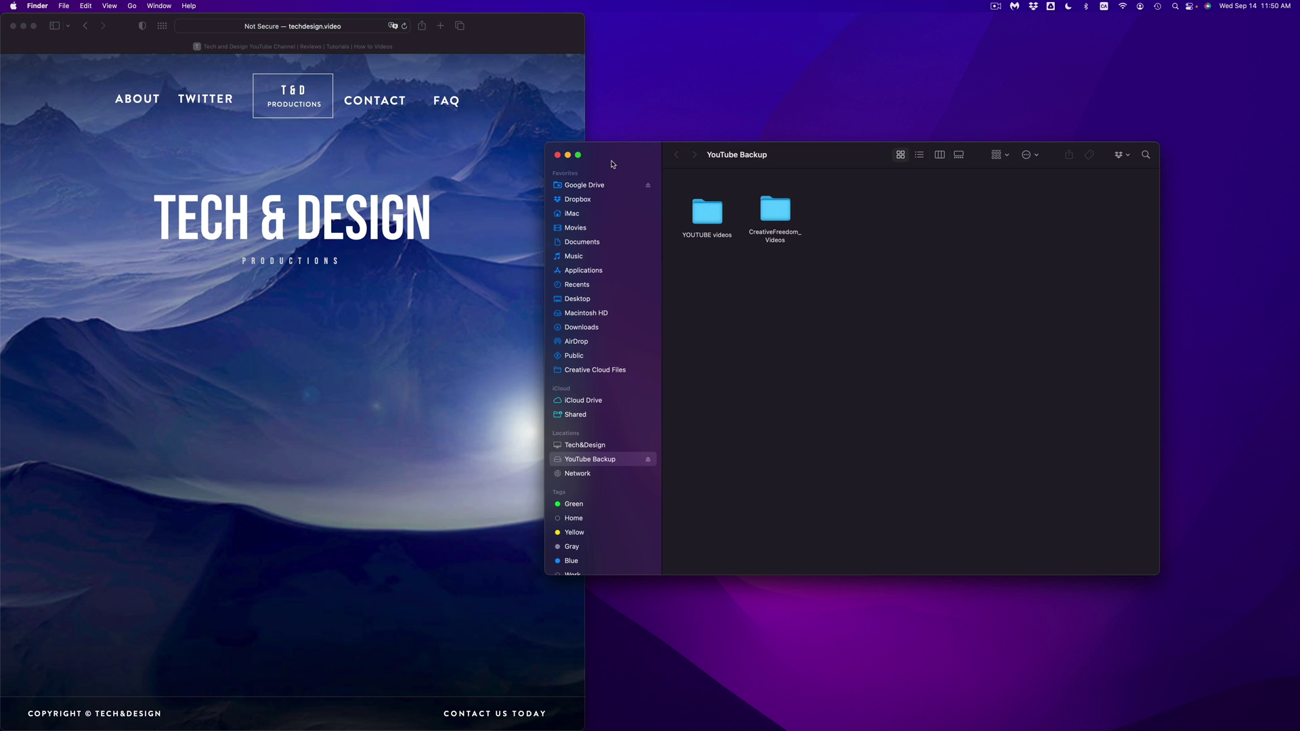
# - Close the drive info window and search Spotlight for 'disk'
pyautogui.click(557, 155)
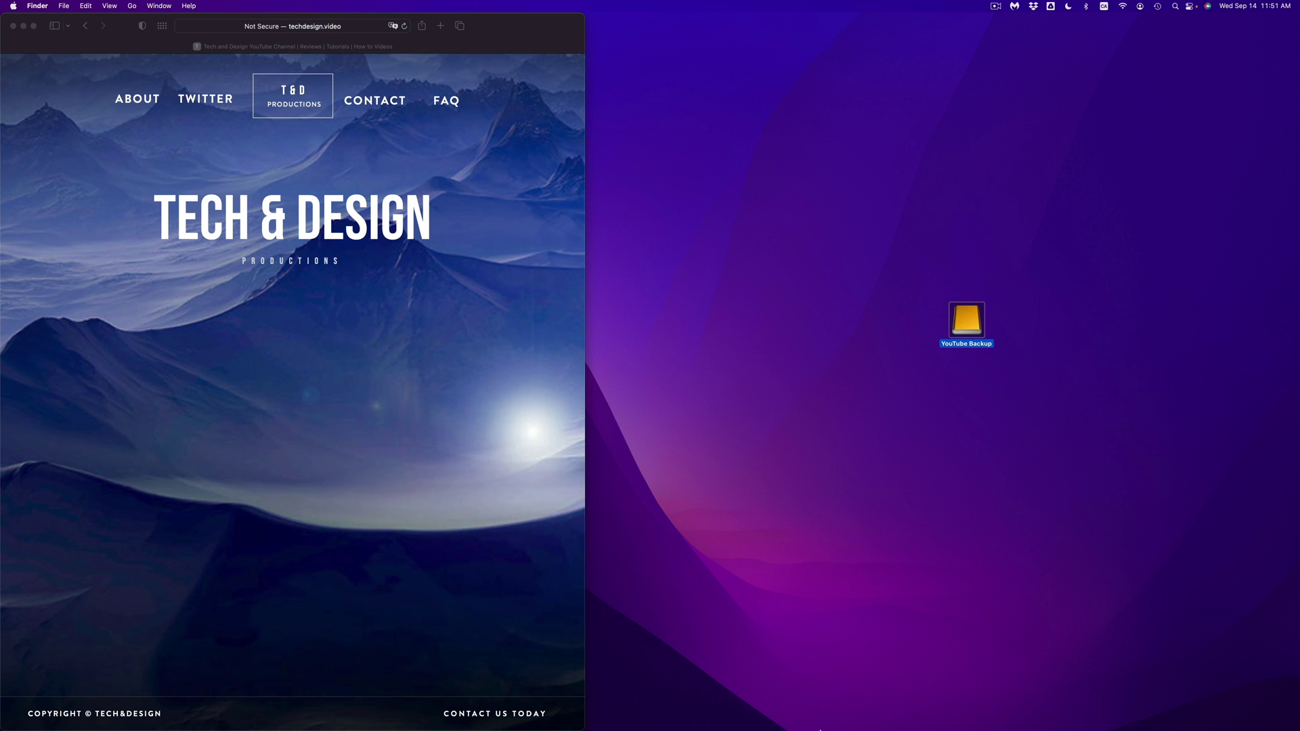
pyautogui.moveTo(819, 728)
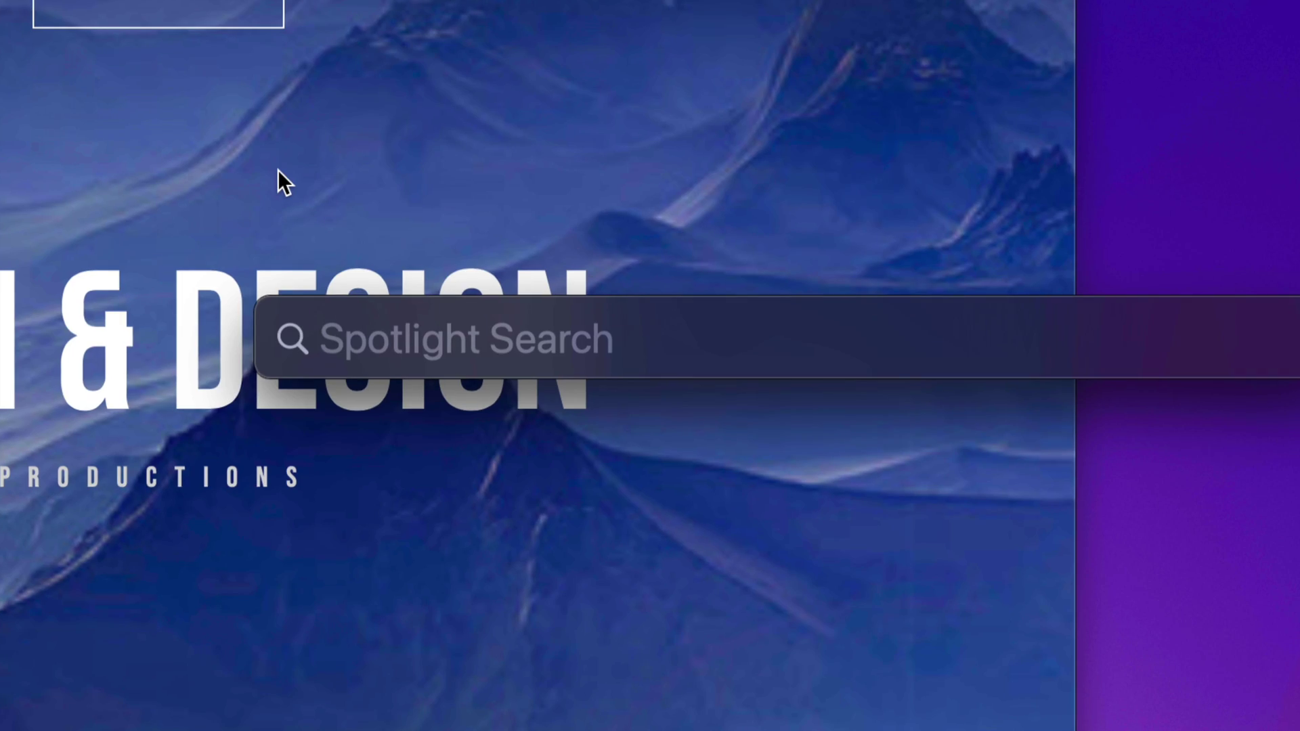
pyautogui.write('disk')
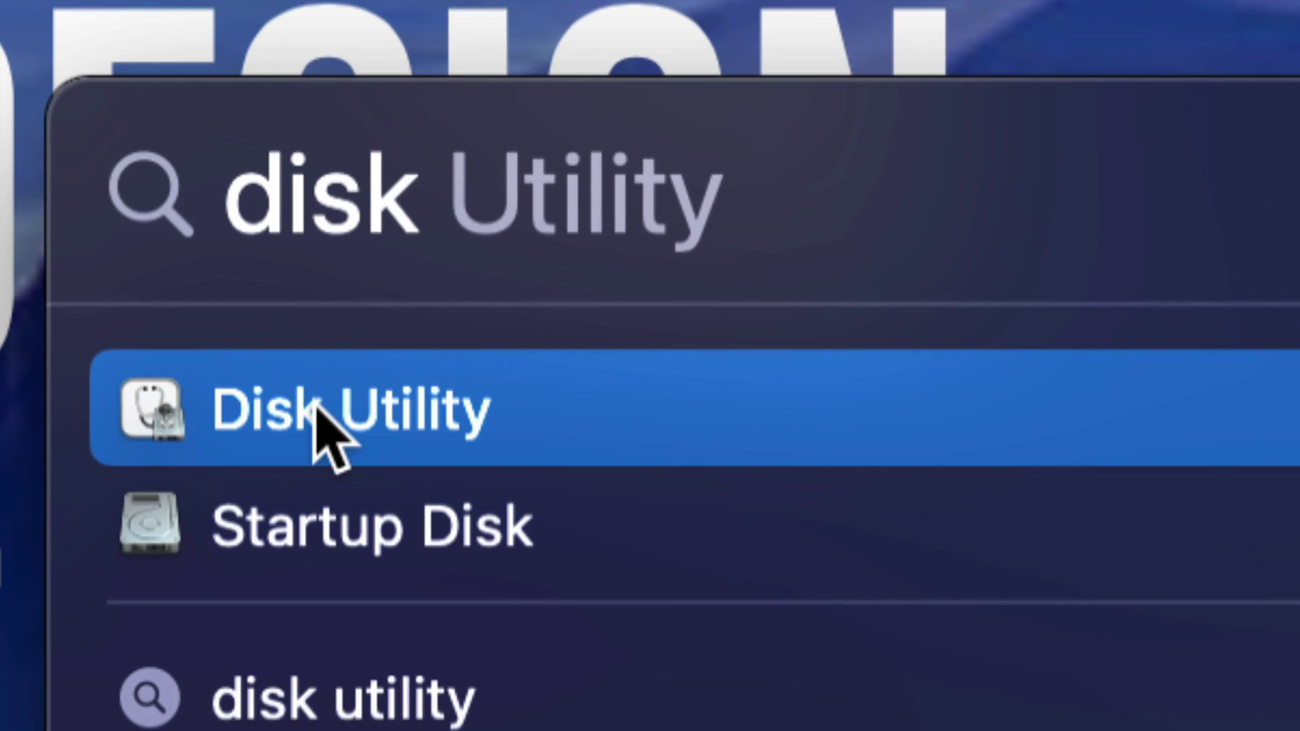
# - Launch Disk Utility, collapse the Internal drives, and select the 8 TB WD Elements disk
pyautogui.click(375, 422)
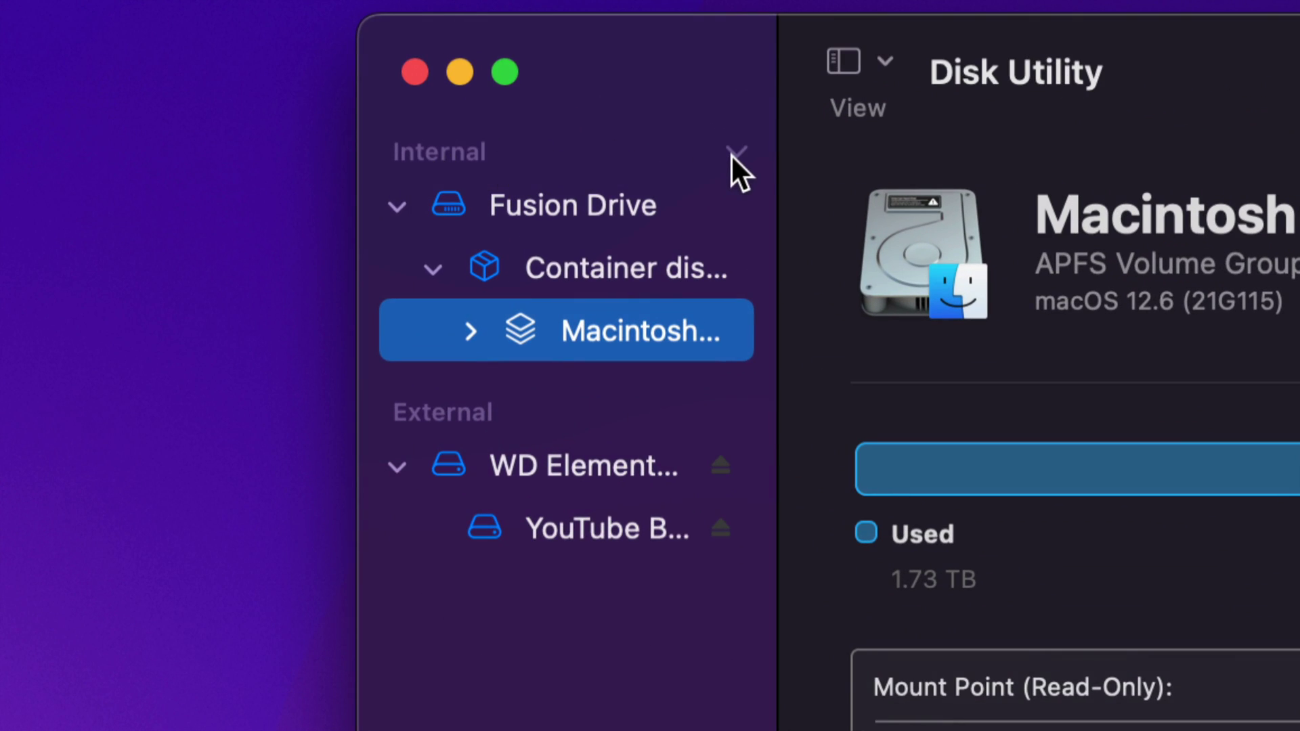
pyautogui.click(732, 153)
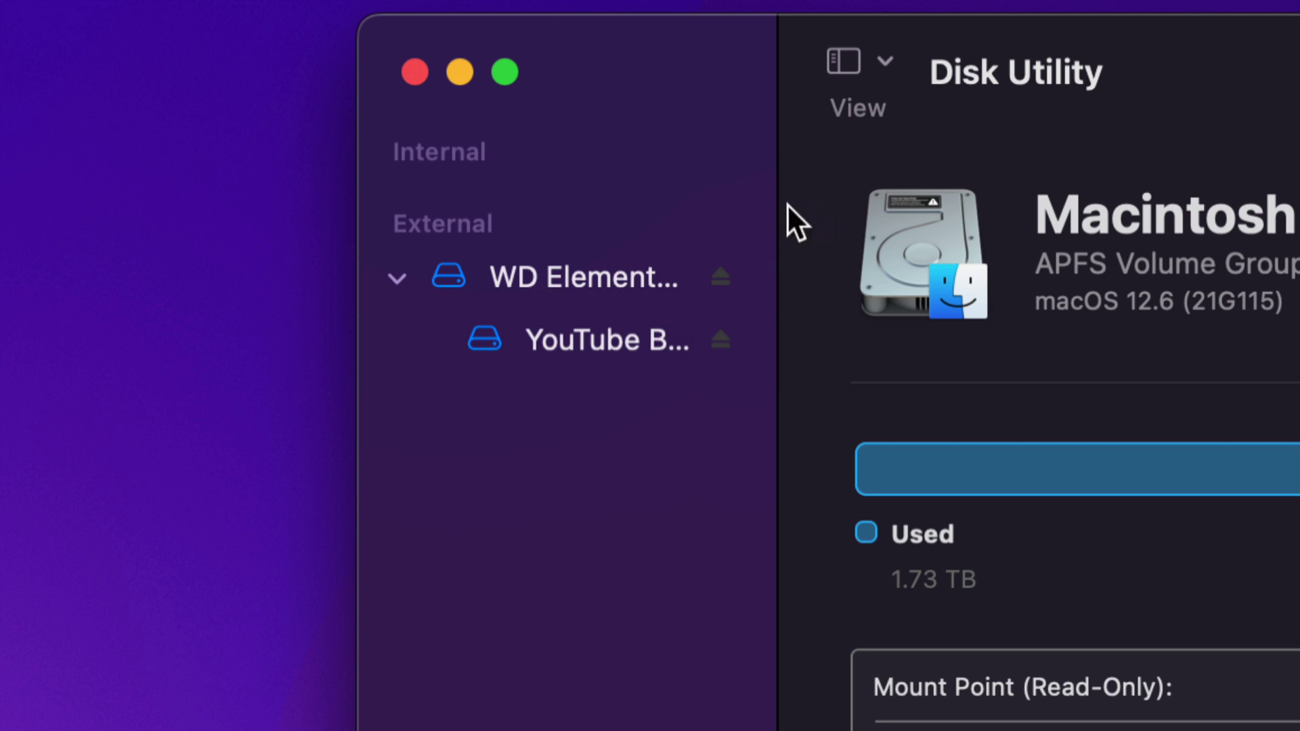
pyautogui.click(886, 63)
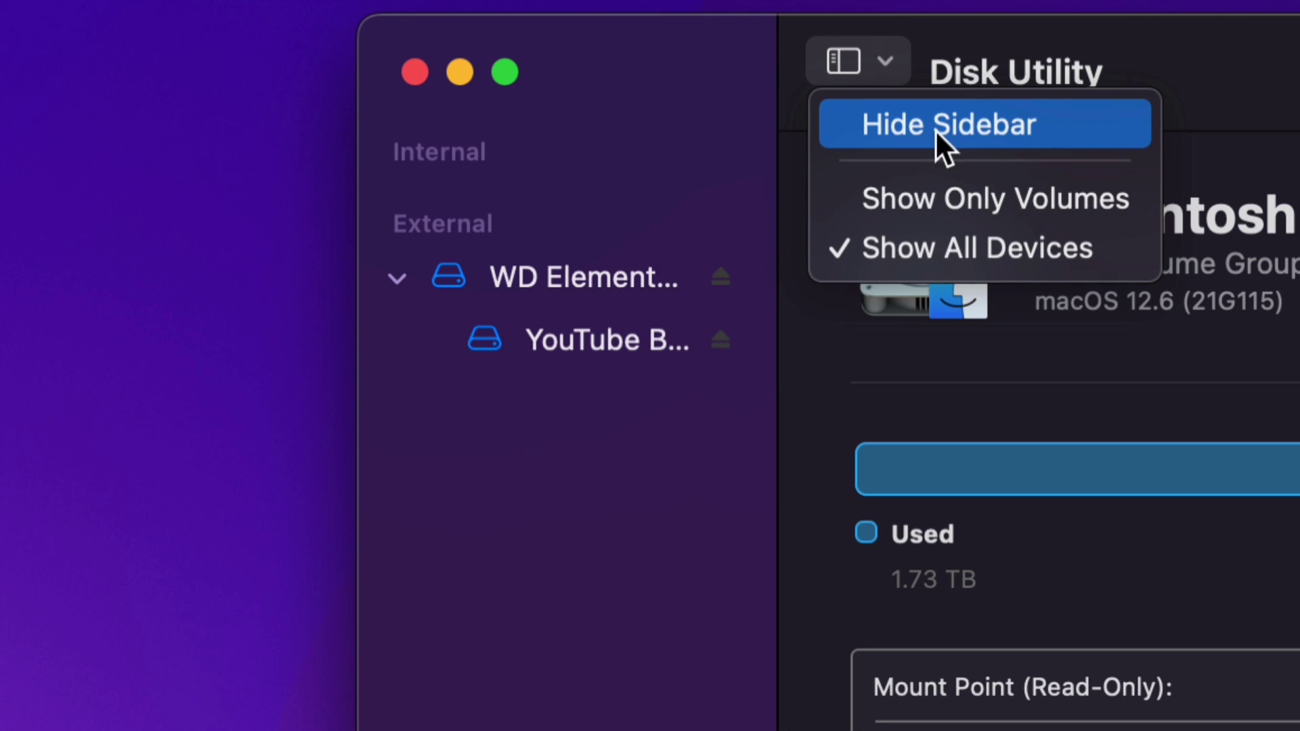
pyautogui.click(646, 95)
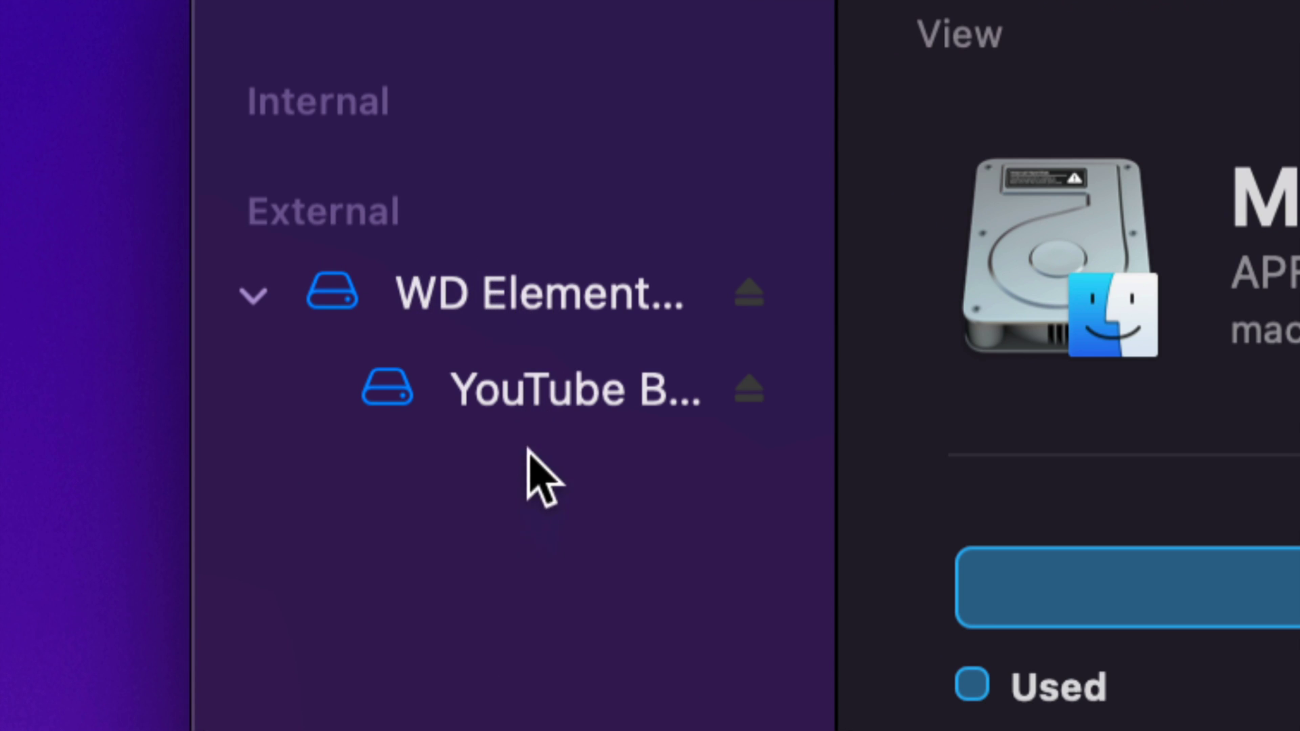
pyautogui.click(461, 291)
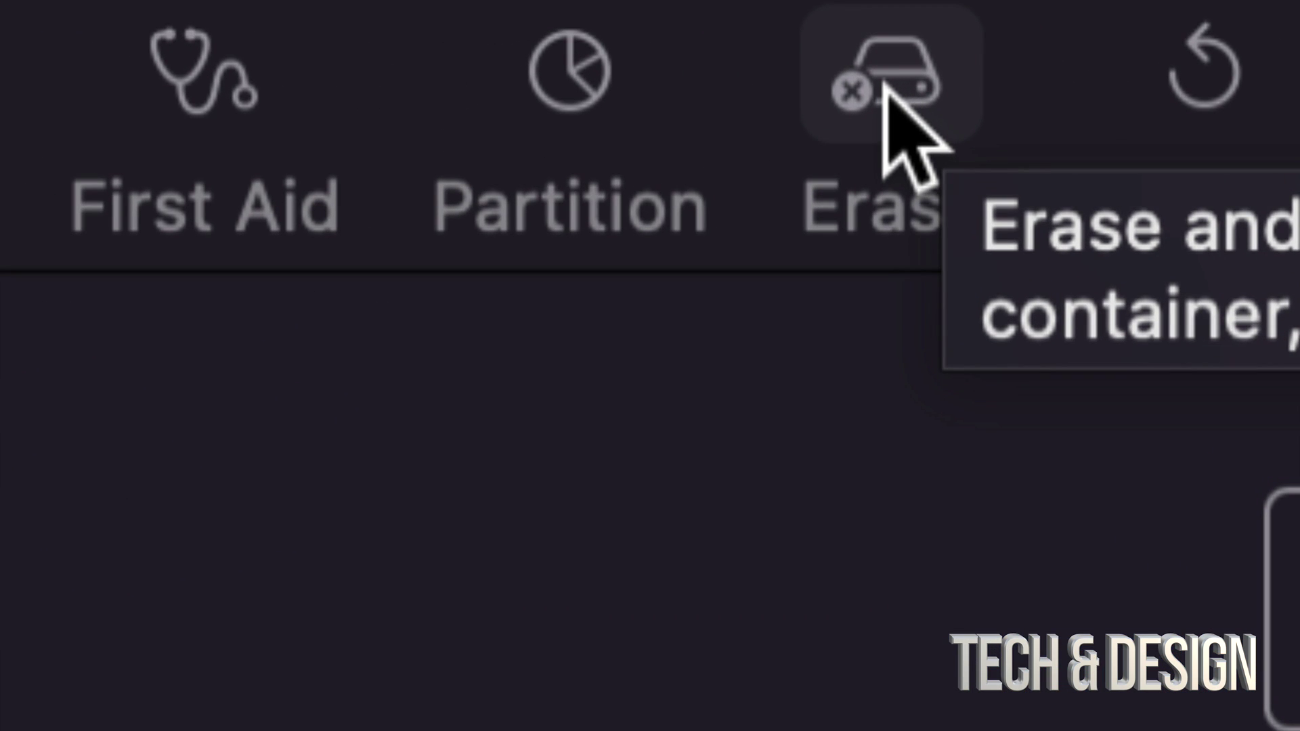
# - Open Erase for WD Elements and set format APFS, scheme GUID Partition Map, name Untitled
pyautogui.click(885, 87)
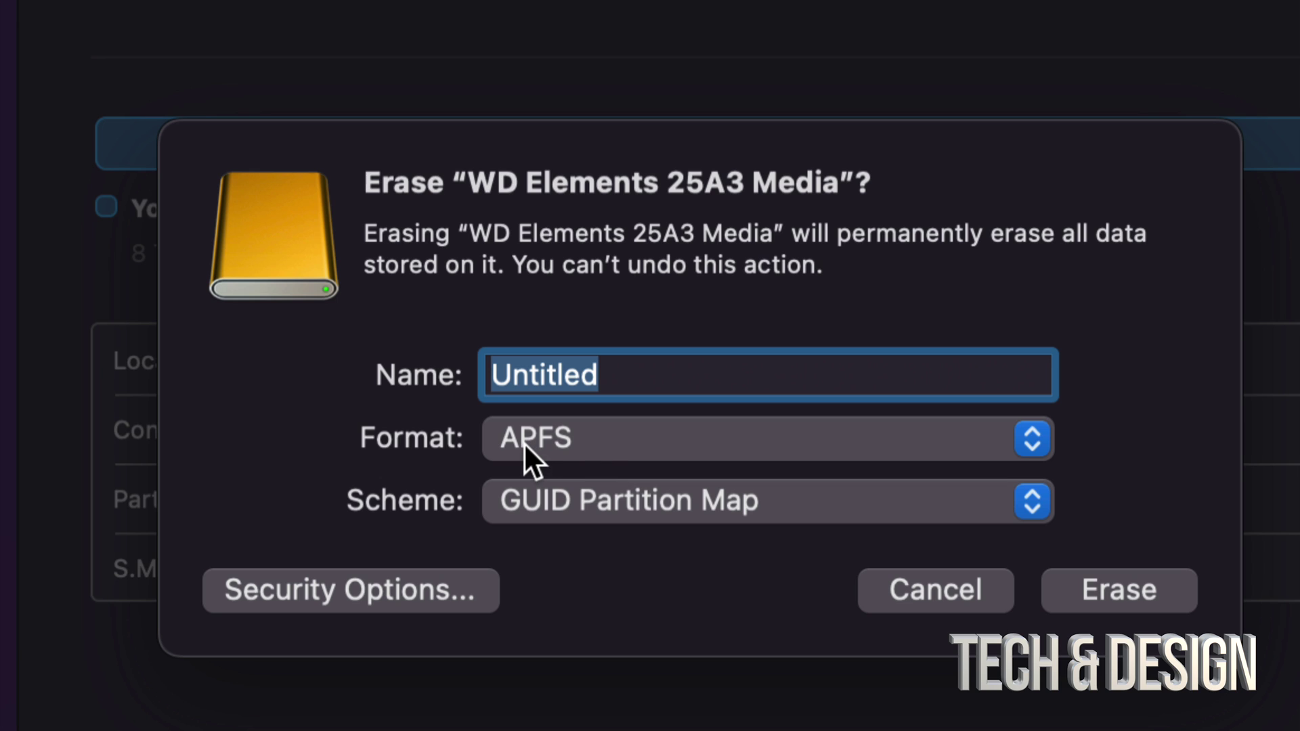
pyautogui.click(522, 442)
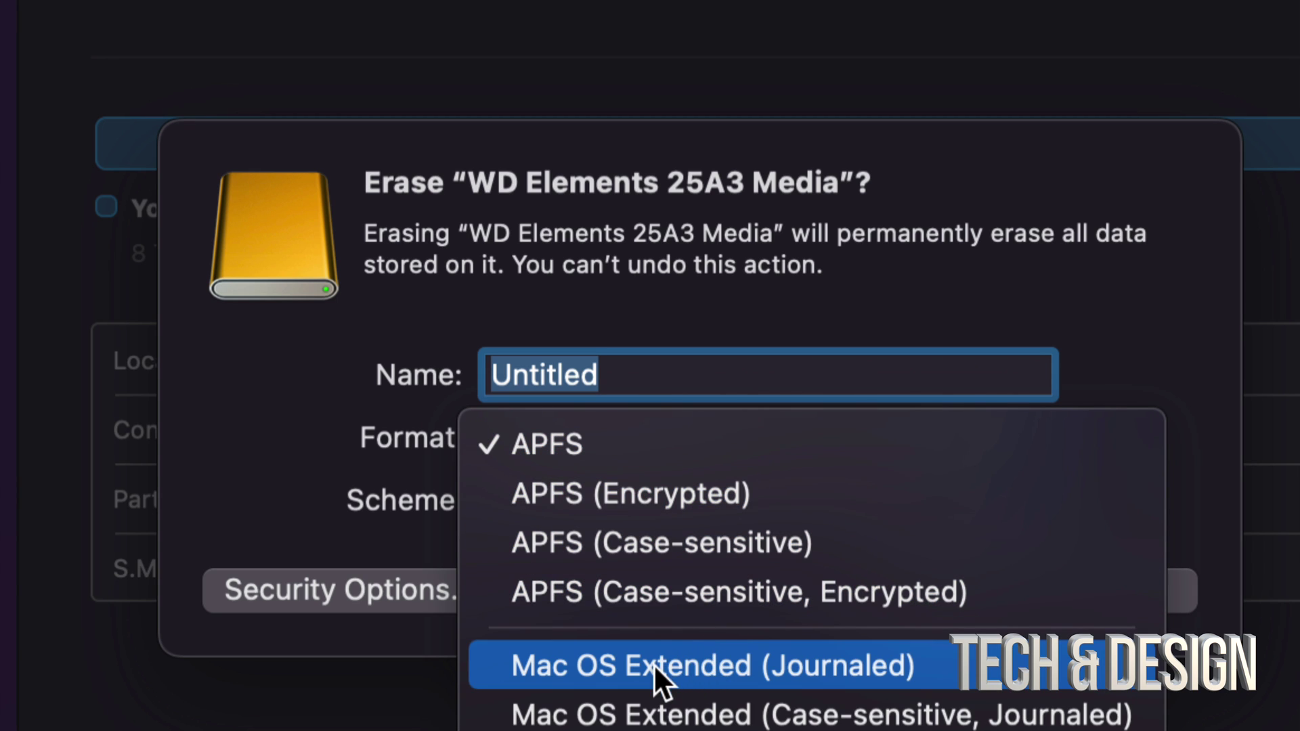
pyautogui.click(867, 677)
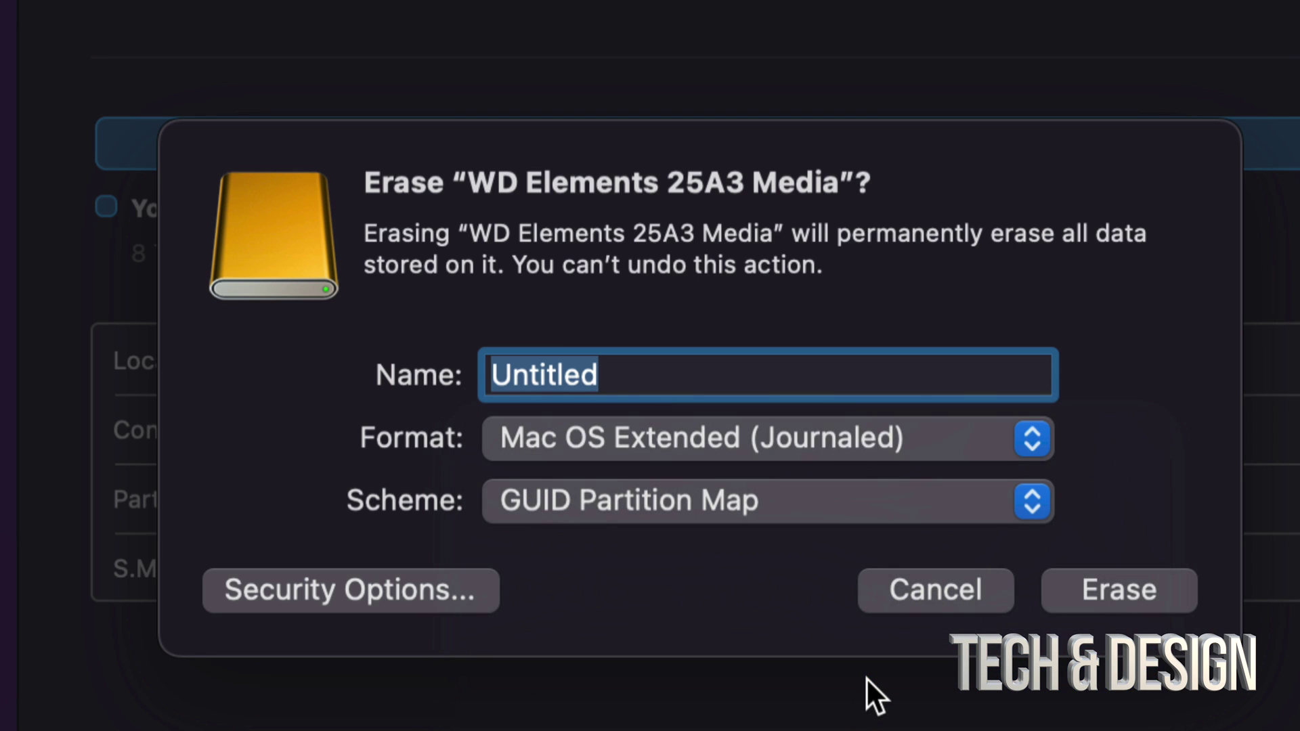
pyautogui.click(750, 440)
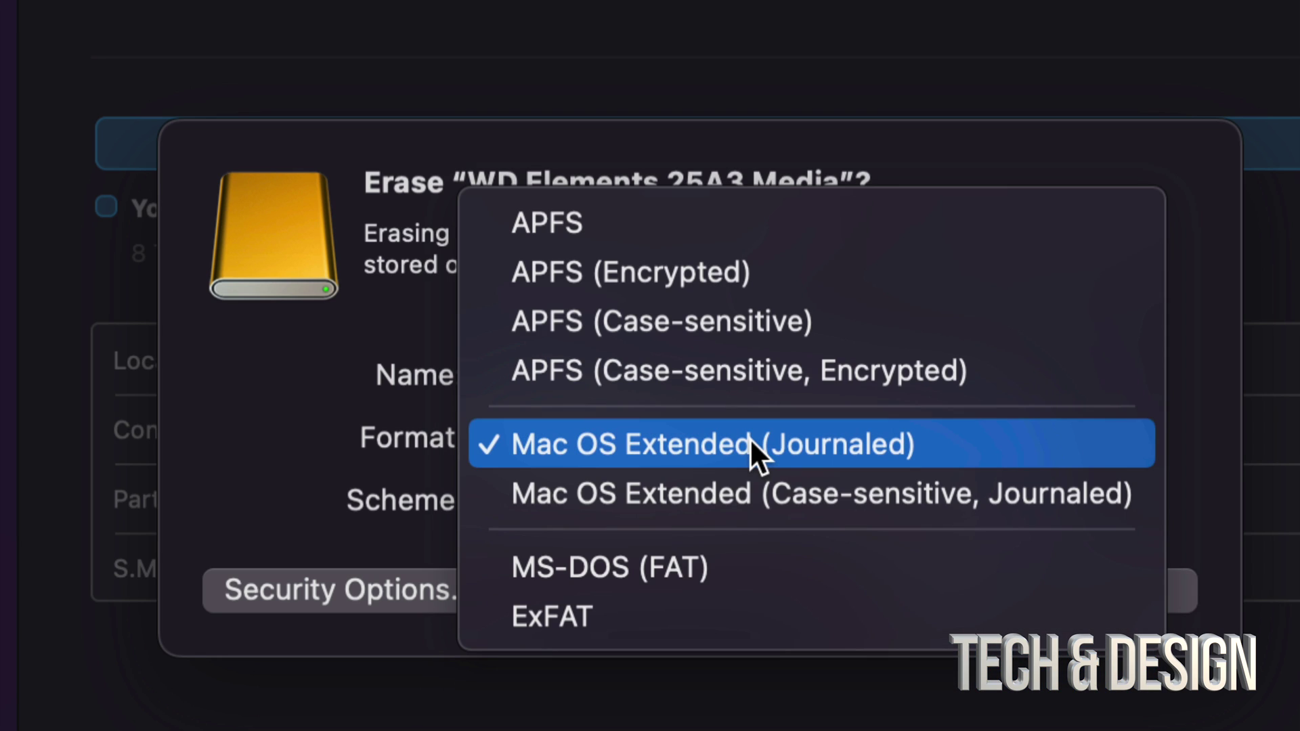
pyautogui.click(603, 233)
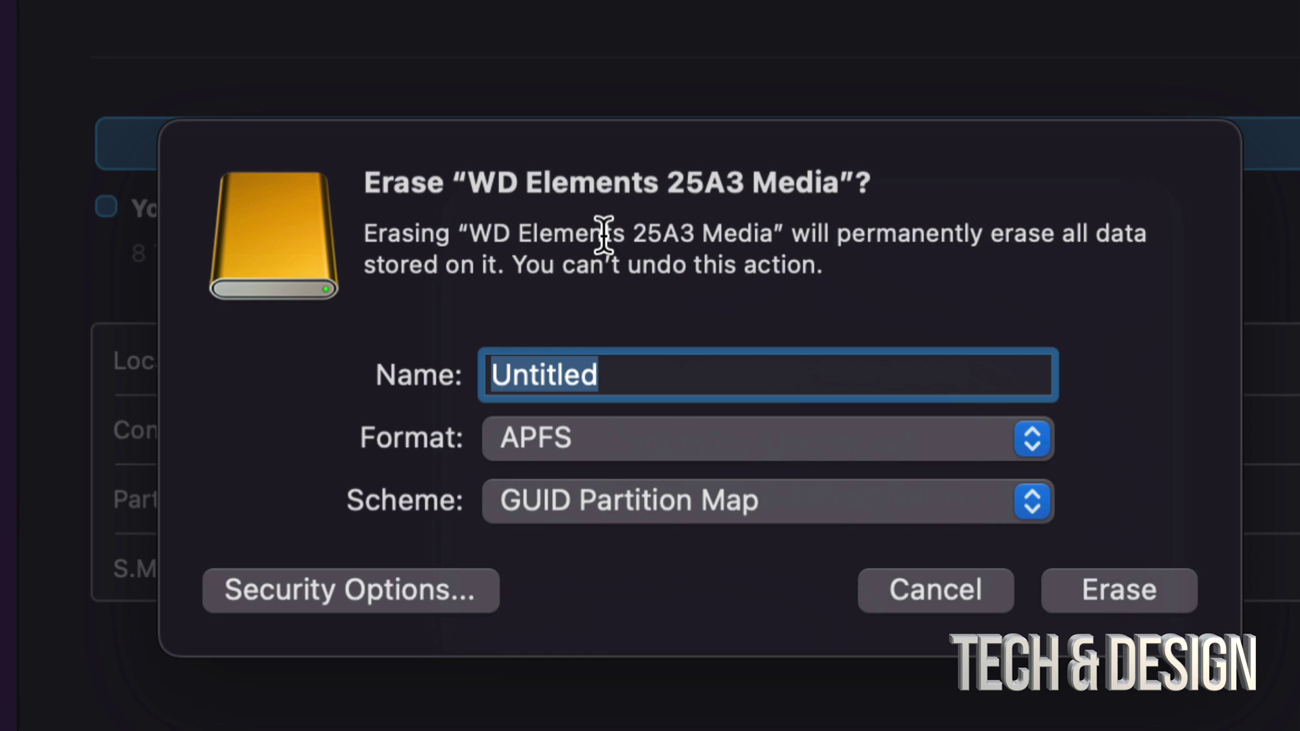
pyautogui.click(683, 509)
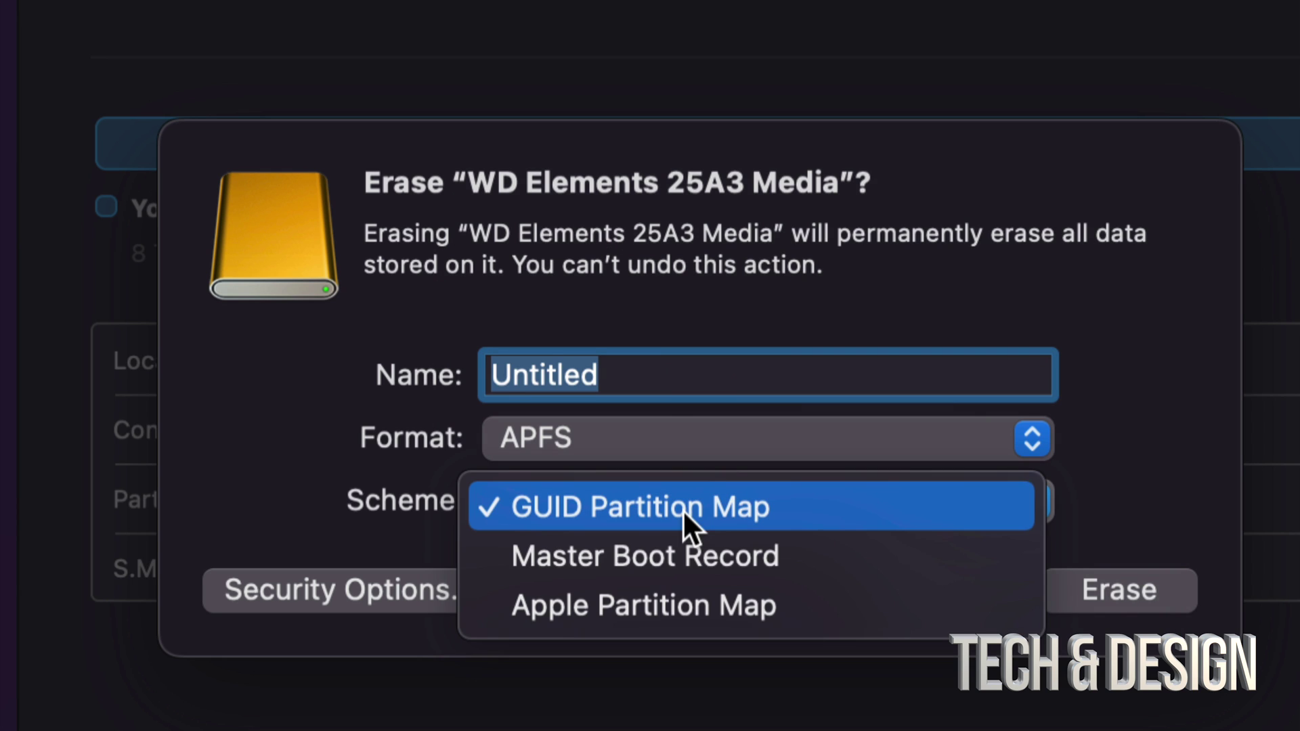
pyautogui.click(737, 514)
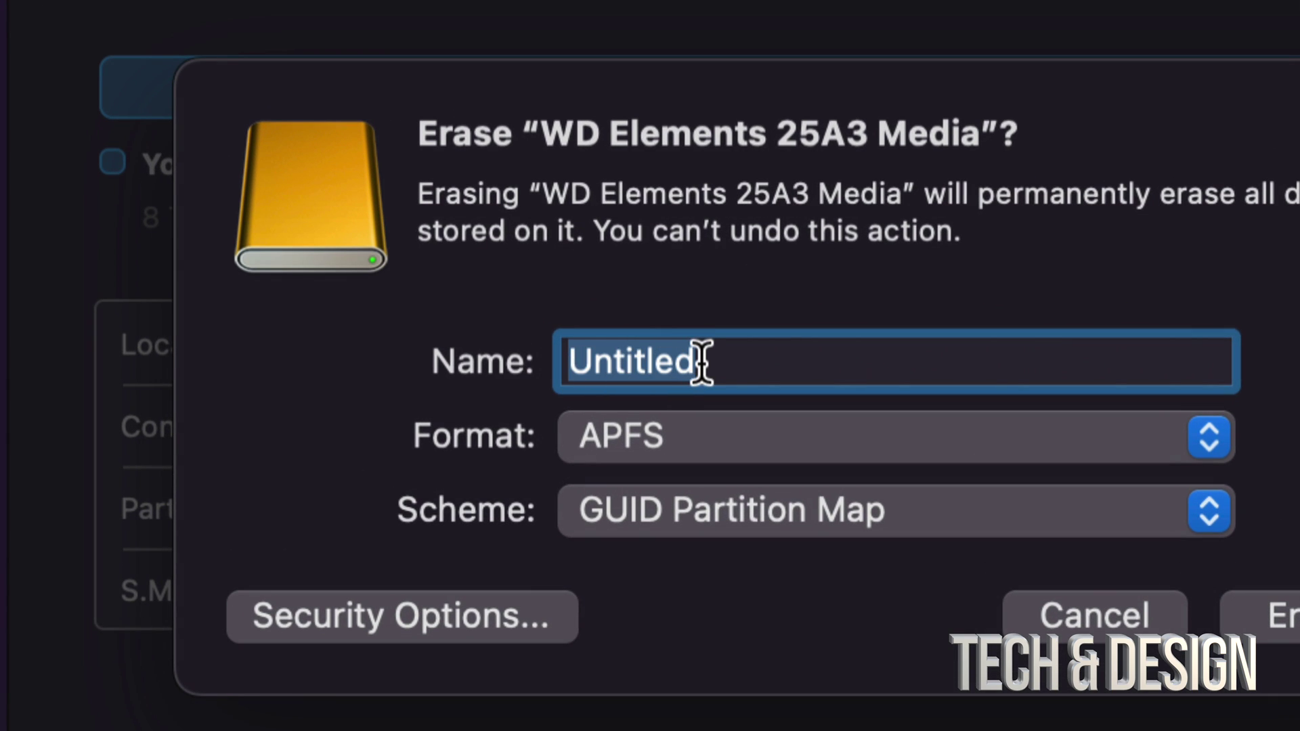
pyautogui.click(700, 362)
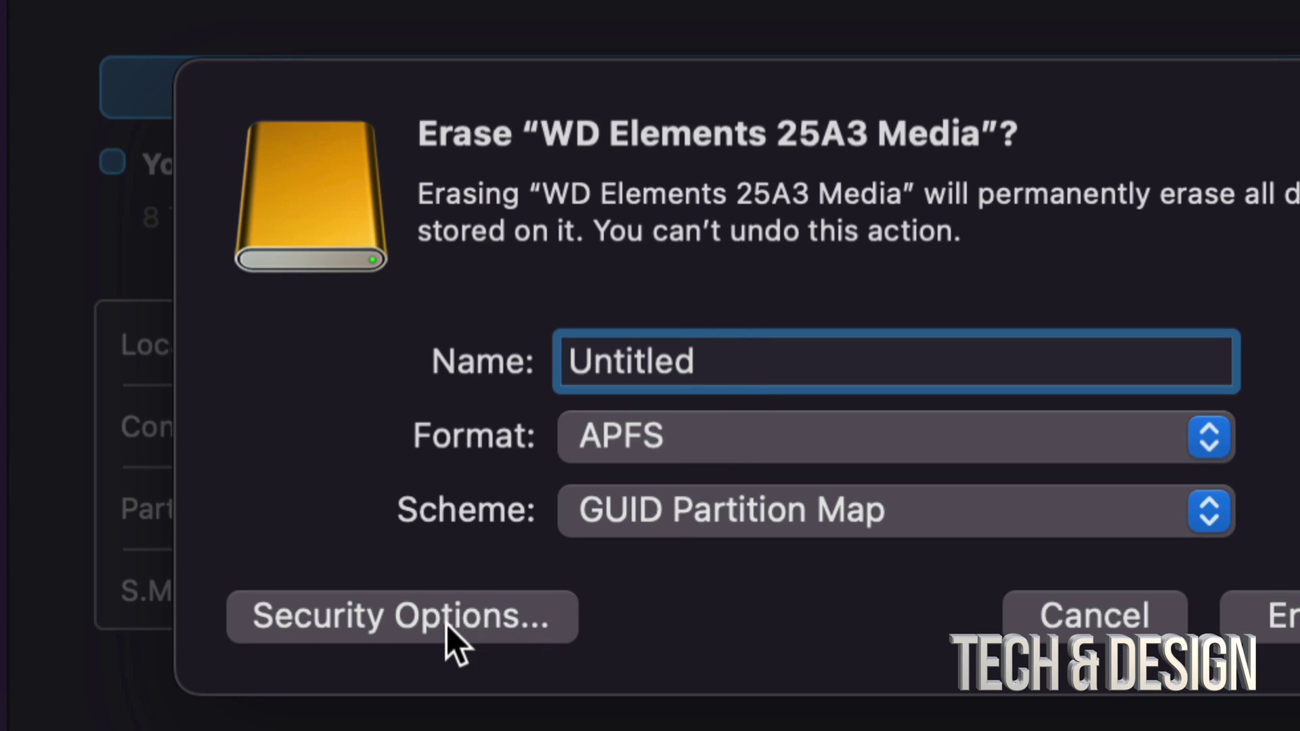
# - Open the erase Security Options, try the Most Secure, 3-pass and 2-pass levels, and leave it at Fastest
pyautogui.click(488, 632)
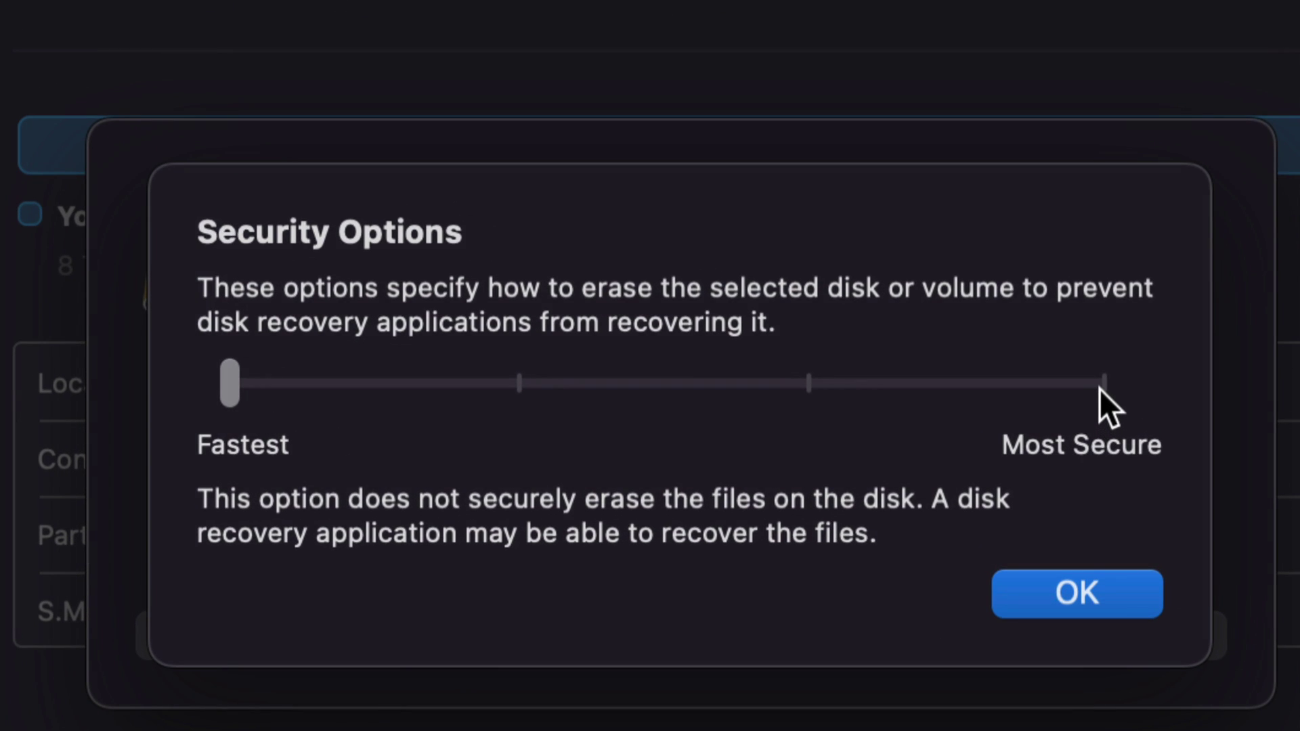
pyautogui.click(1102, 386)
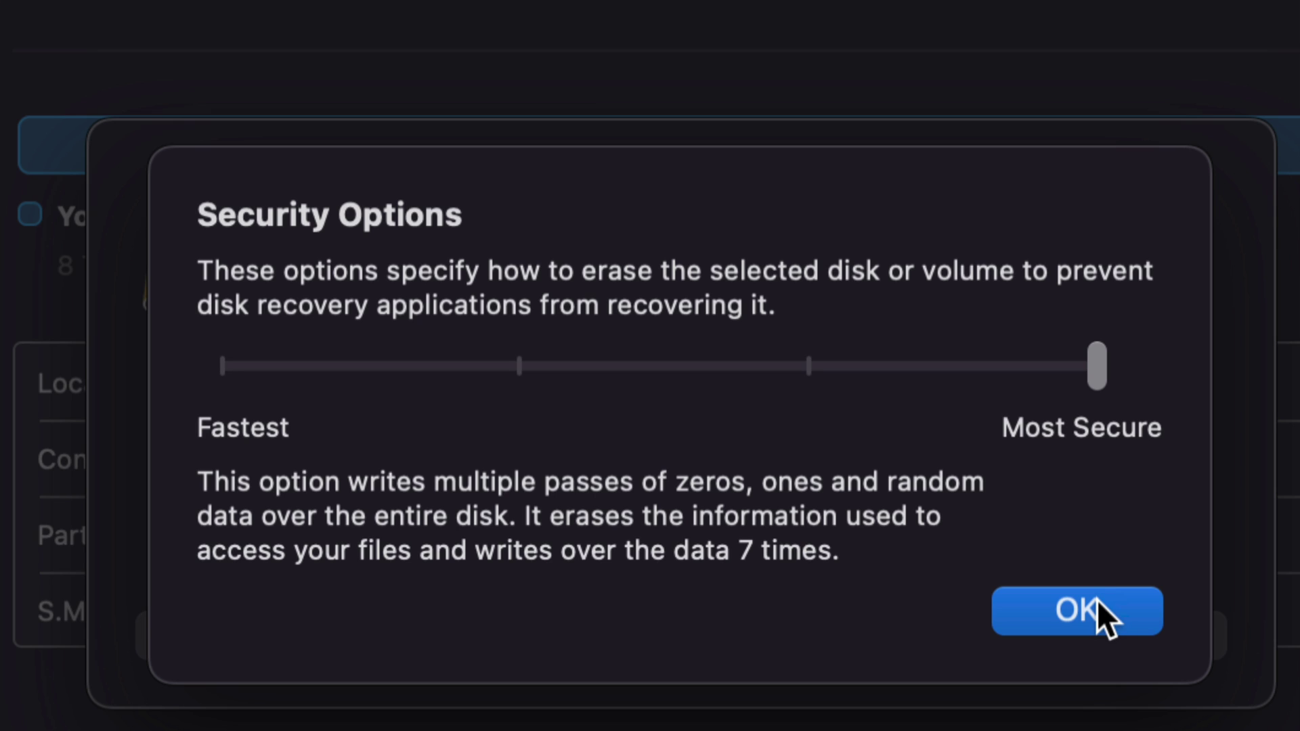
pyautogui.click(814, 368)
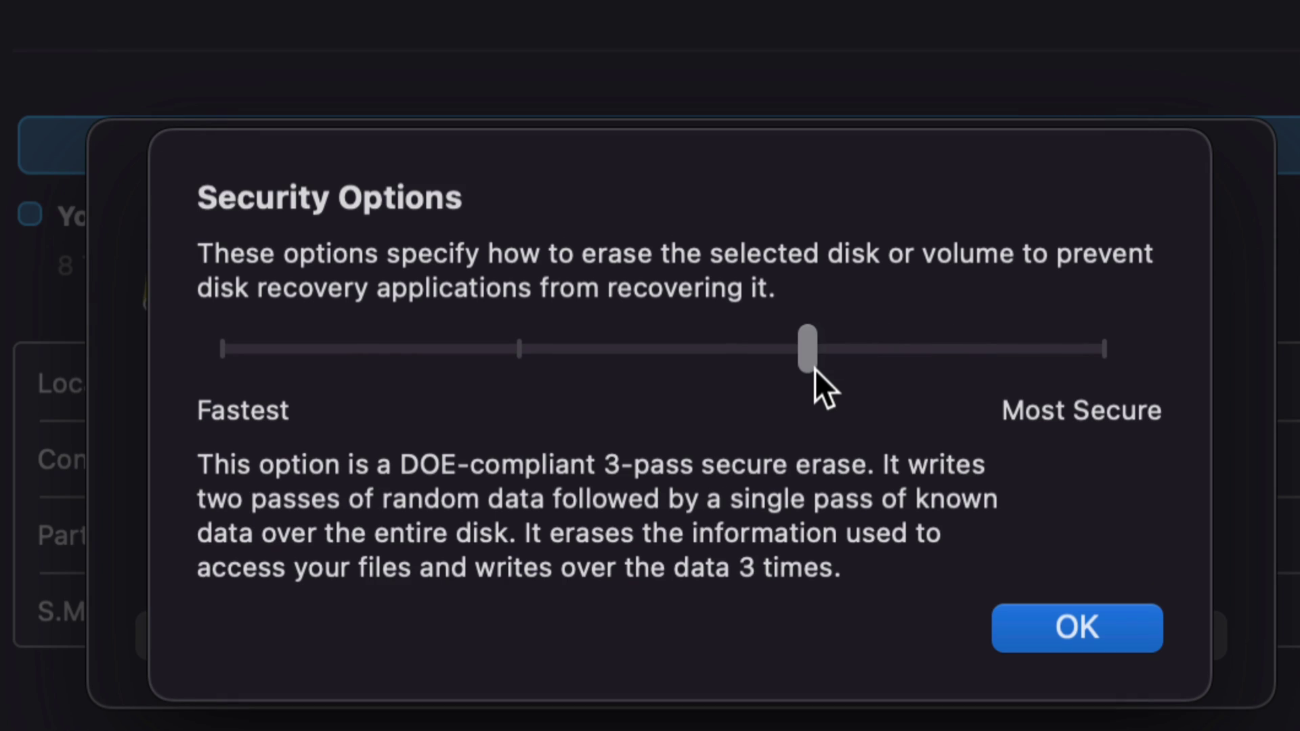
pyautogui.click(519, 349)
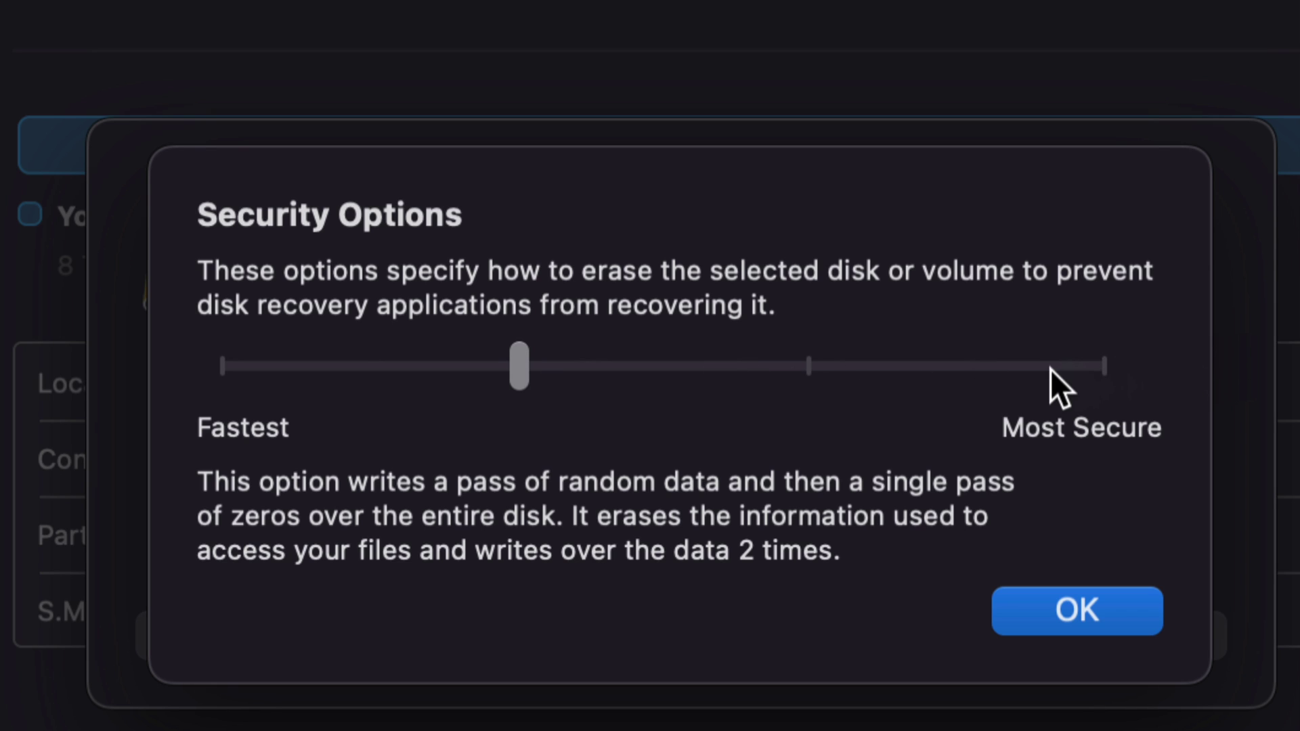
pyautogui.click(223, 365)
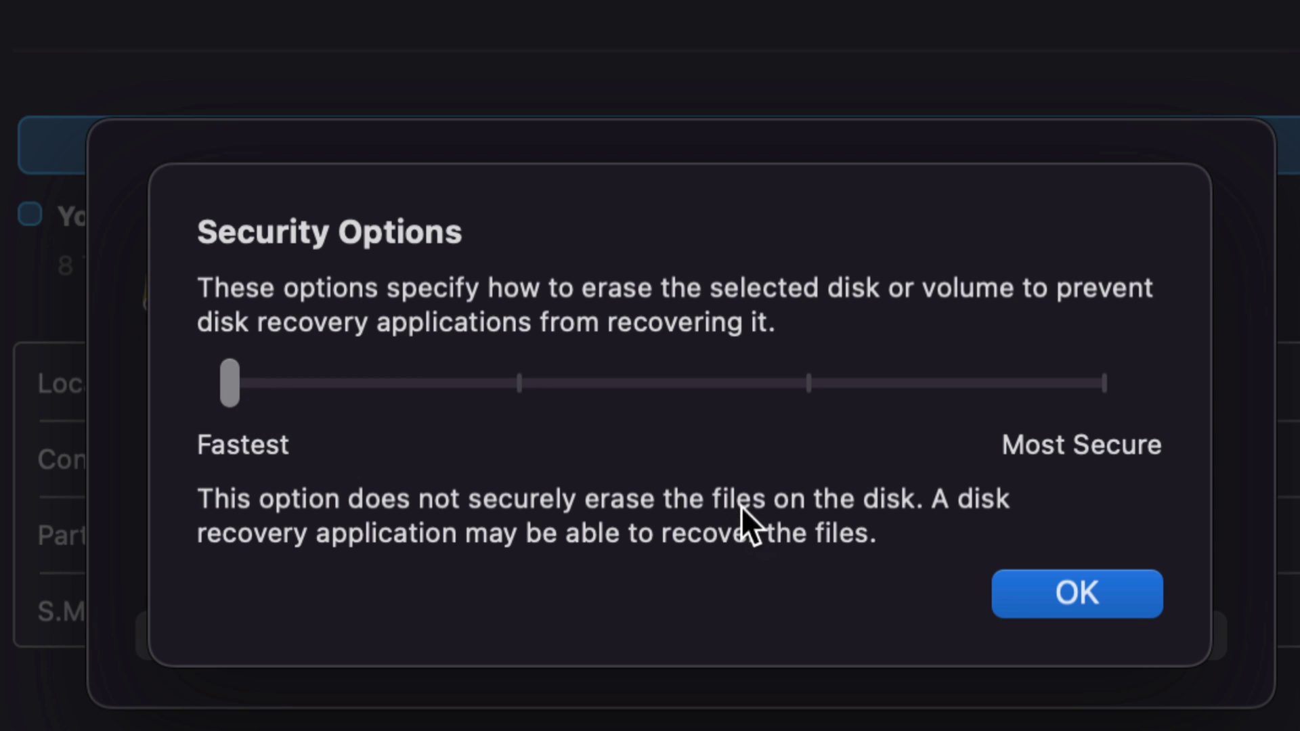
# - Preview the 2-pass and Most Secure levels, then accept the Fastest erase level
pyautogui.click(522, 381)
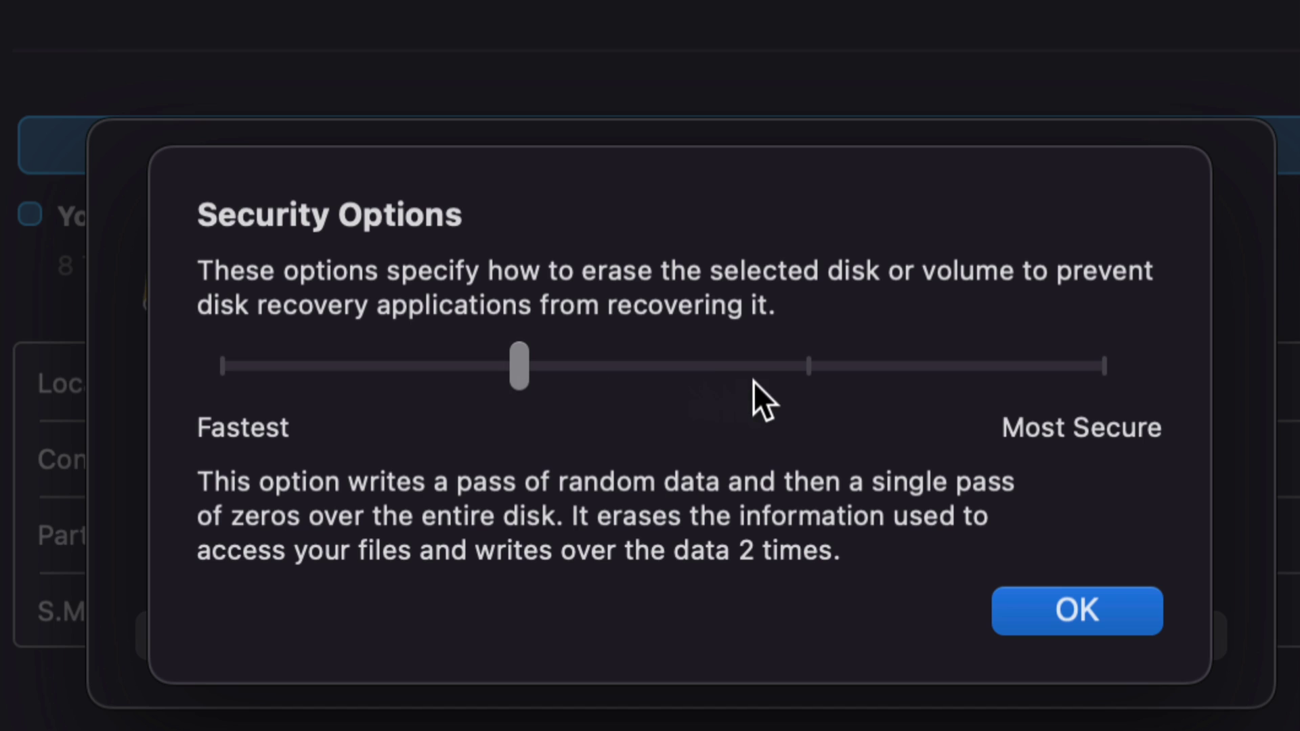
pyautogui.click(1099, 367)
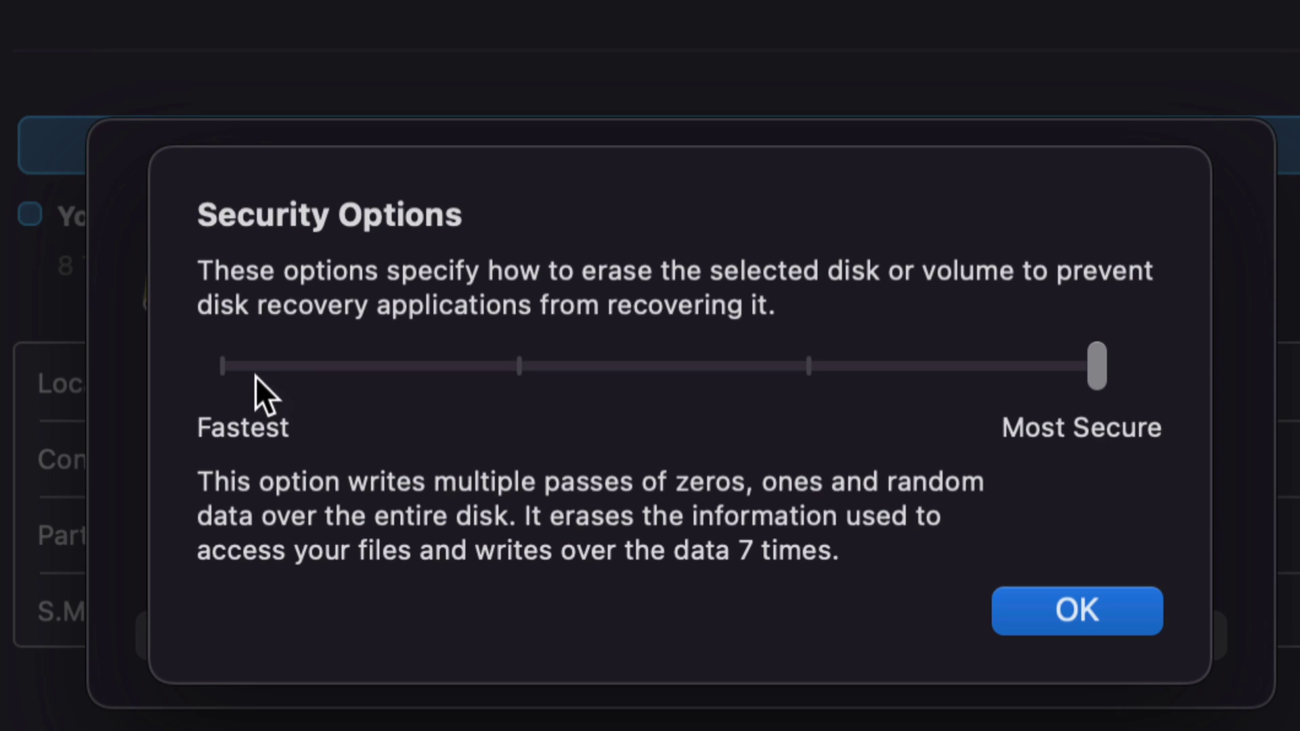
pyautogui.click(225, 365)
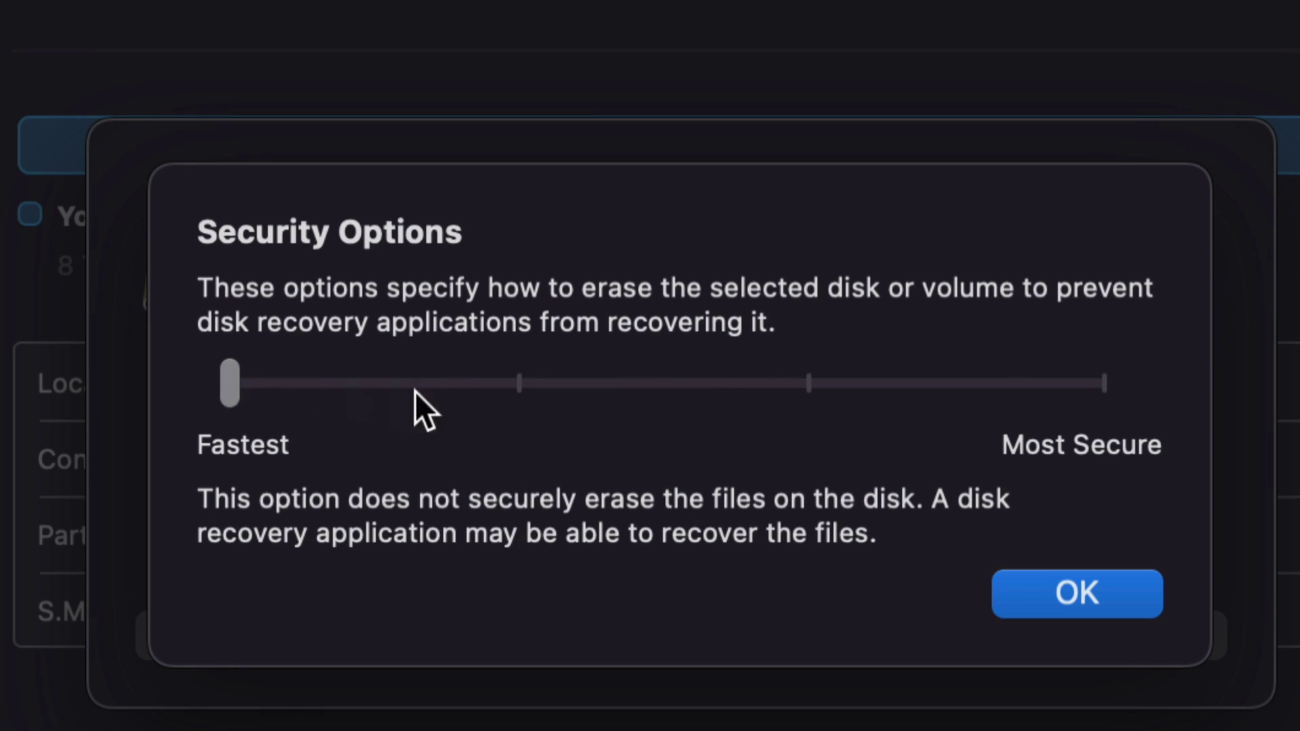
pyautogui.click(1033, 587)
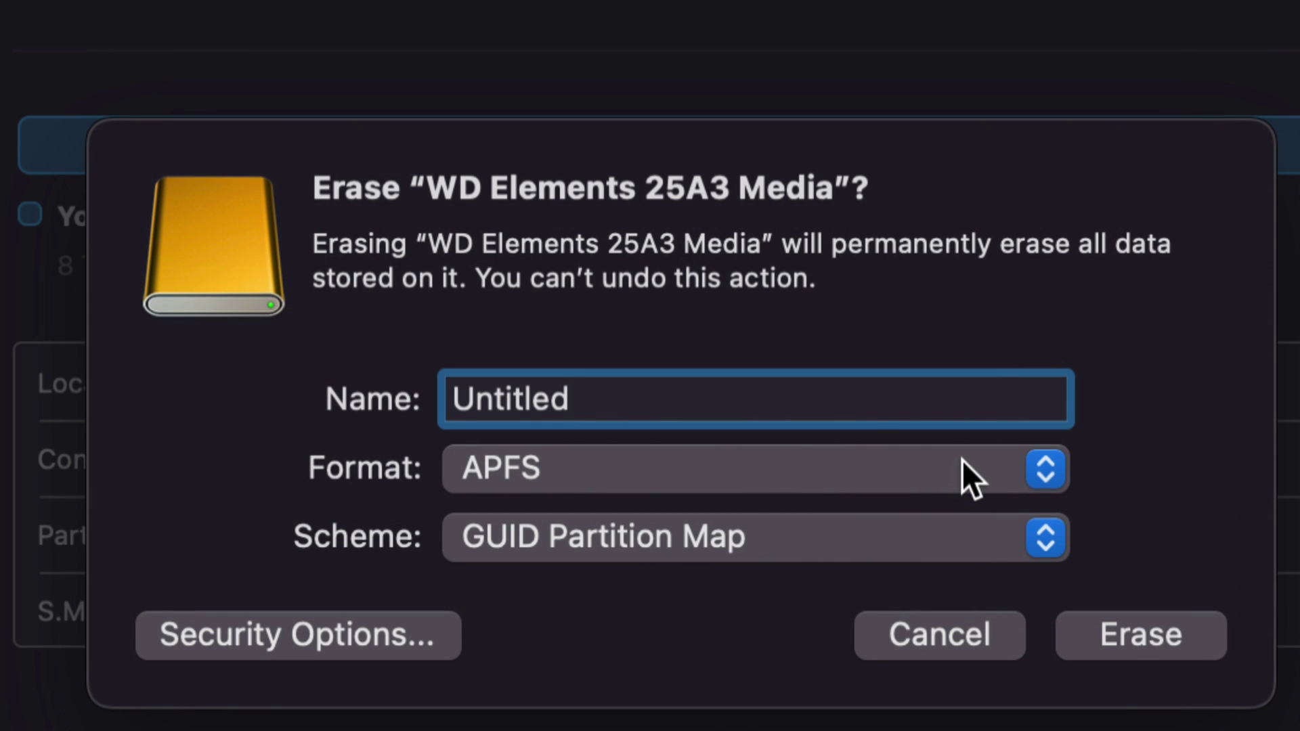
# - Erase WD Elements 25A3 Media as Mac OS Extended (Journaled), moving the window aside while it runs
pyautogui.click(830, 474)
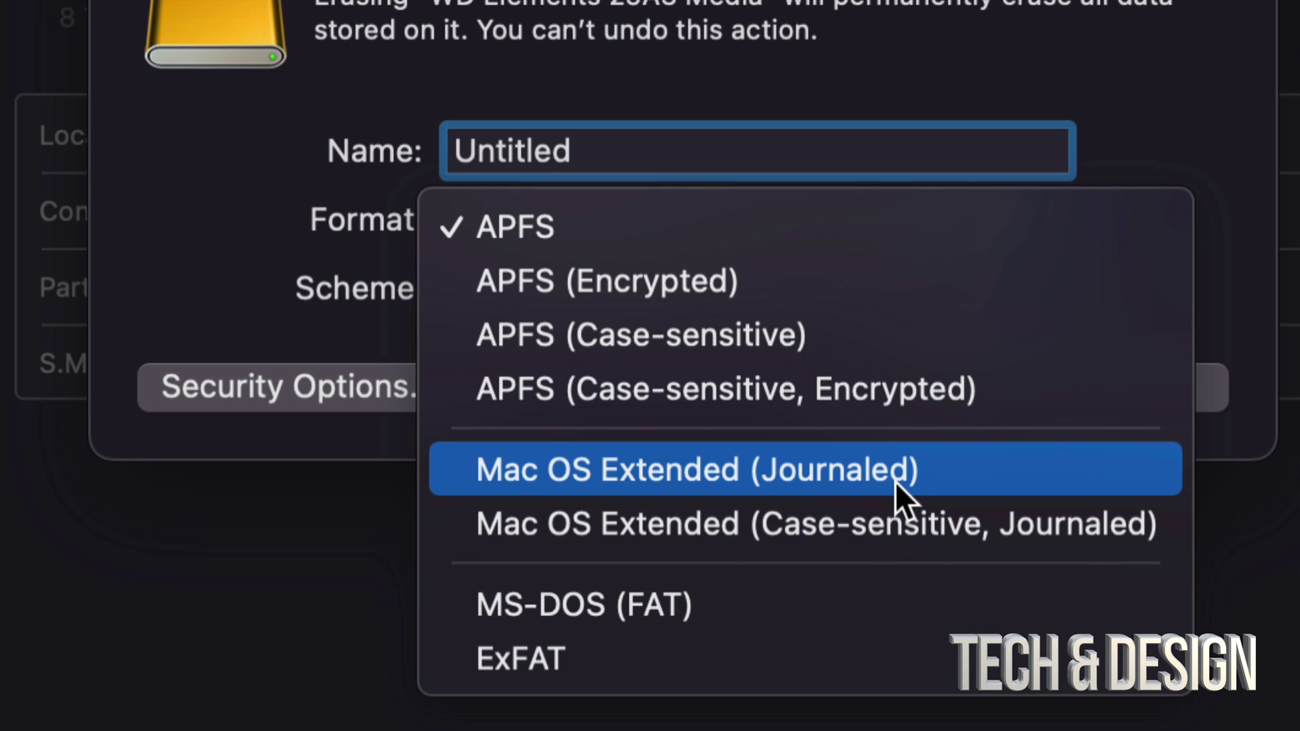
pyautogui.click(884, 476)
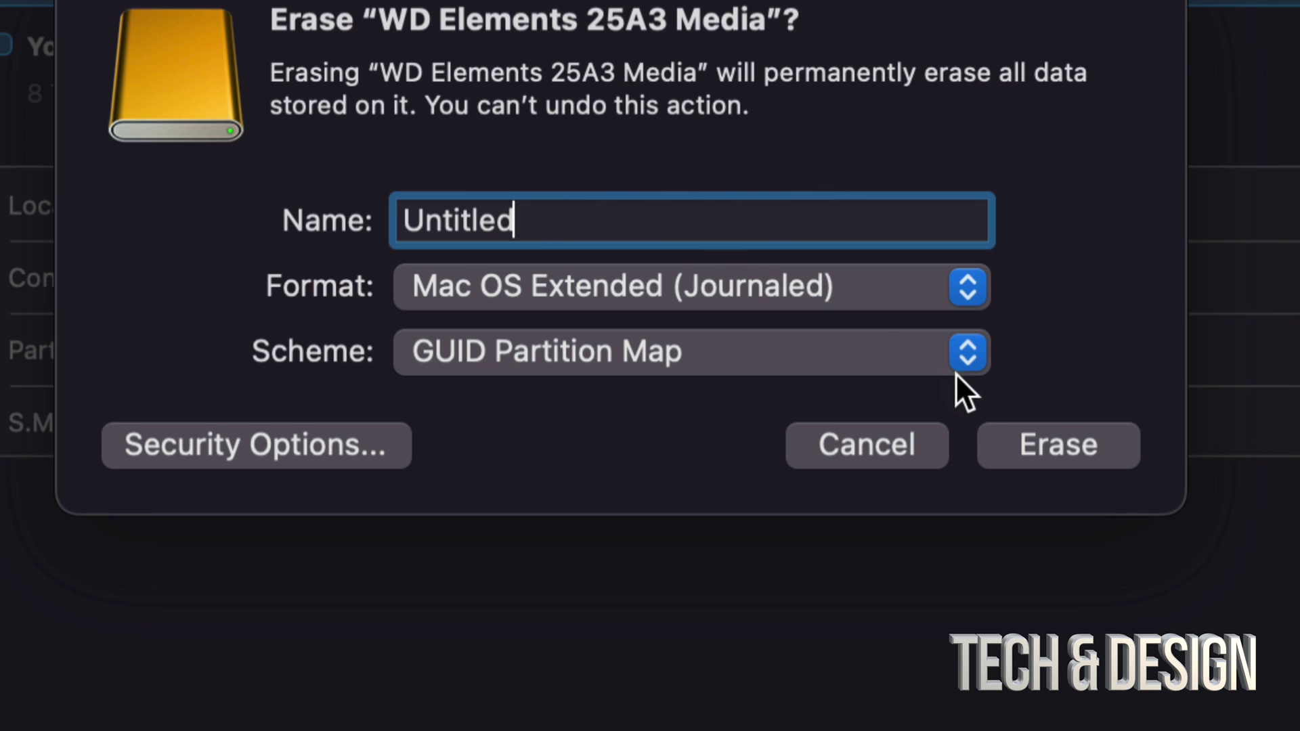
pyautogui.click(1051, 444)
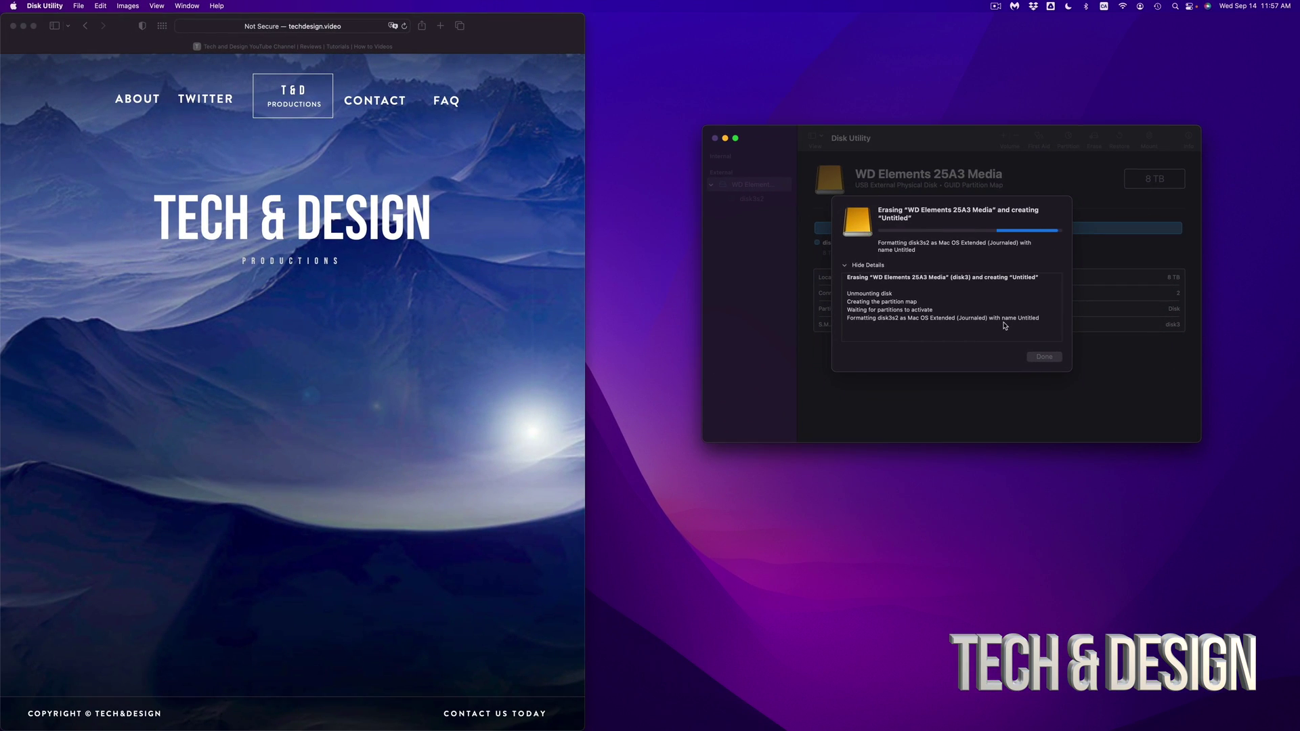
pyautogui.moveTo(961, 136); pyautogui.dragTo(904, 115)
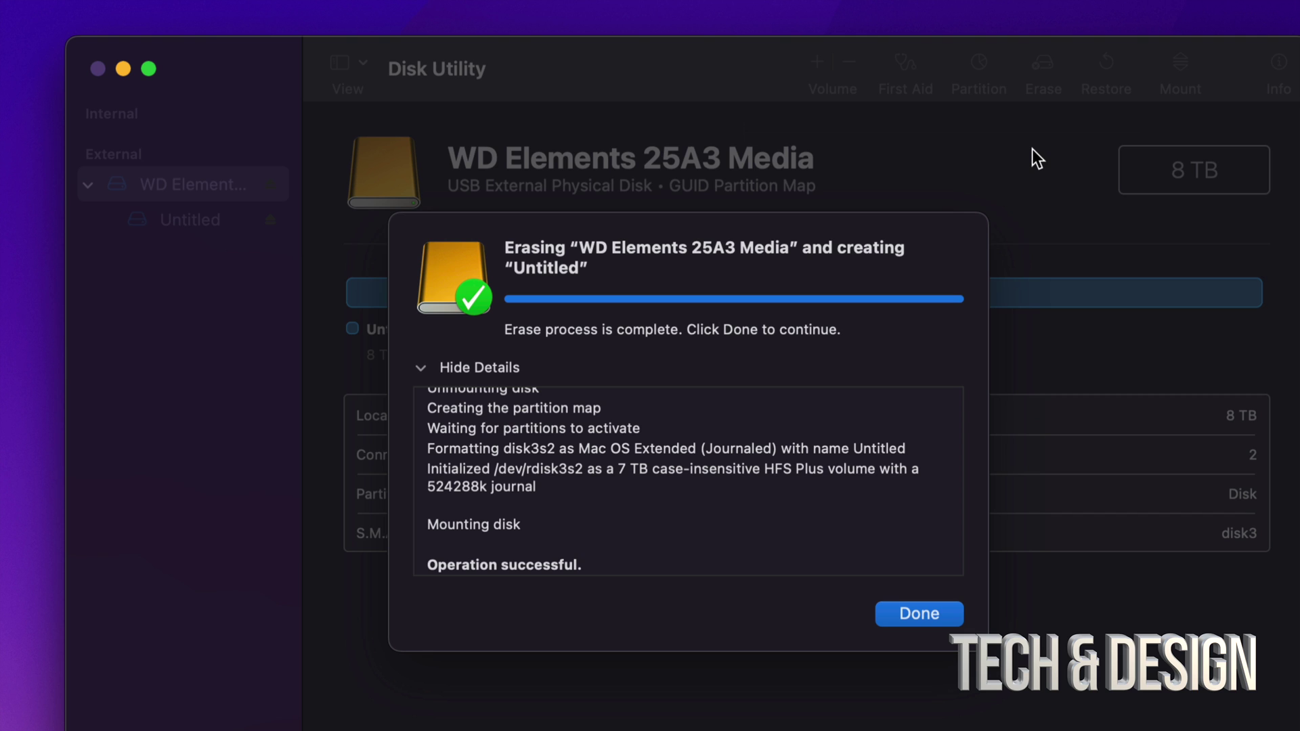
# - Dismiss the finished erase, check the 8 TB Untitled volume's details, and quit Disk Utility
pyautogui.click(915, 616)
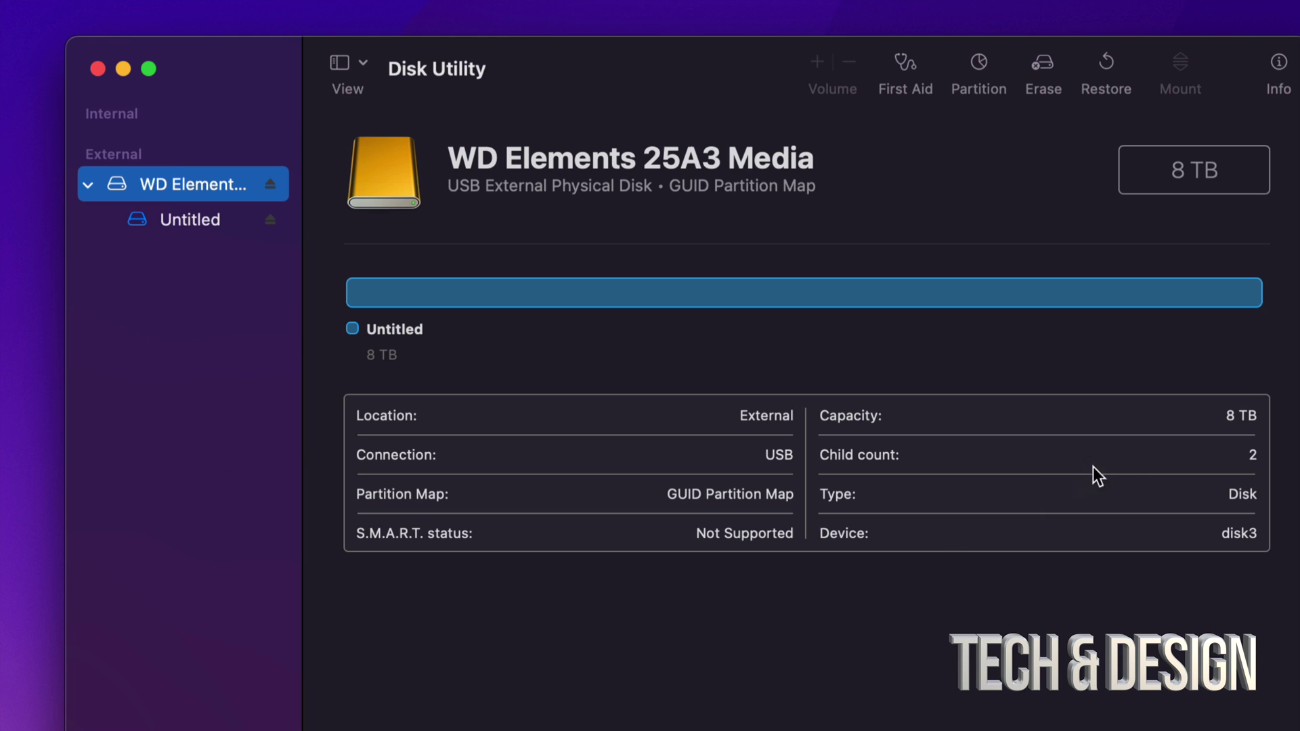
pyautogui.click(183, 215)
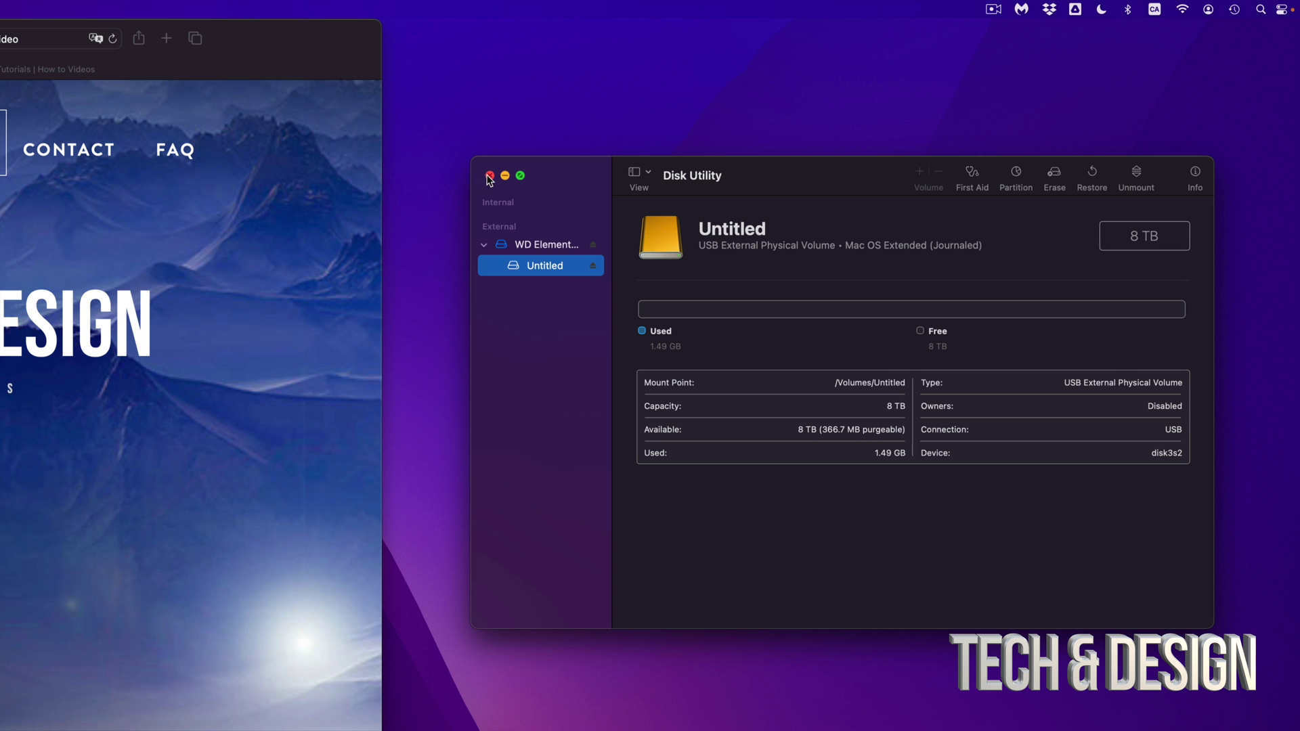
pyautogui.click(97, 68)
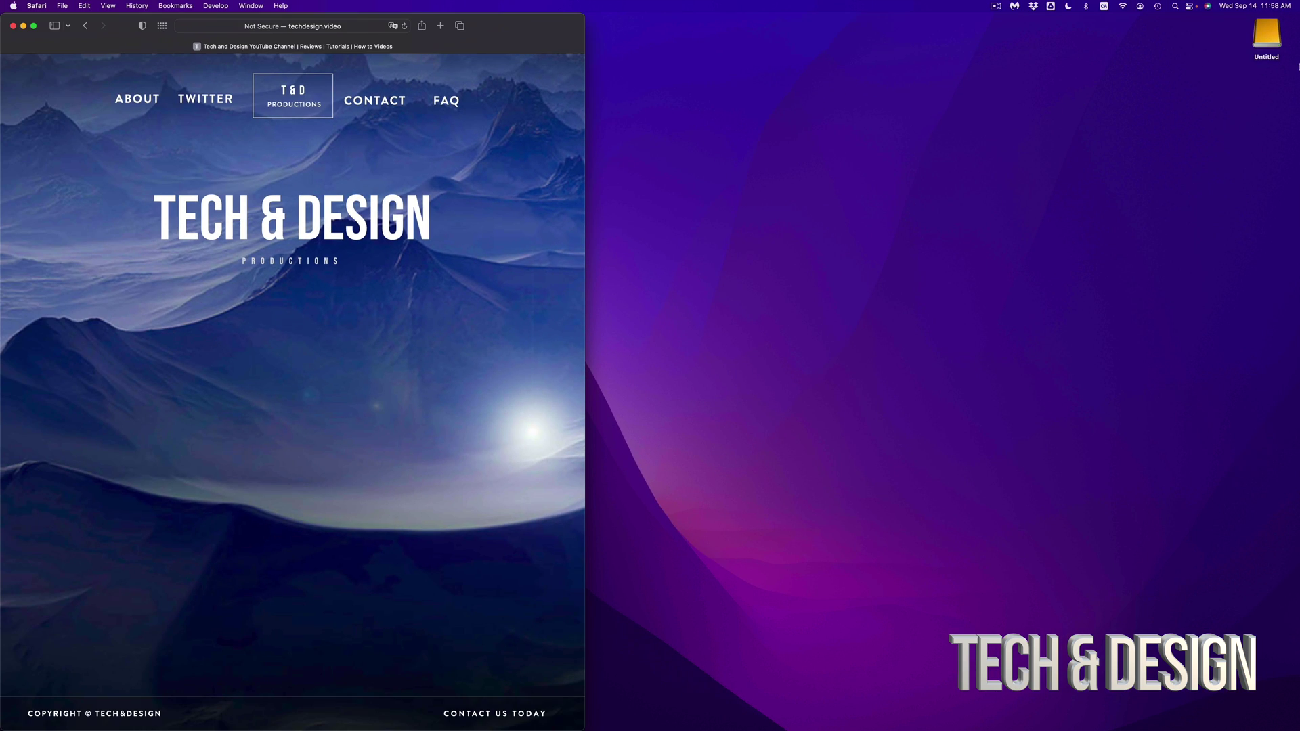
# - Move the Untitled drive icon to mid-desktop, confirm its window is empty, close it, and deselect the drive
pyautogui.moveTo(1264, 35); pyautogui.dragTo(963, 298)
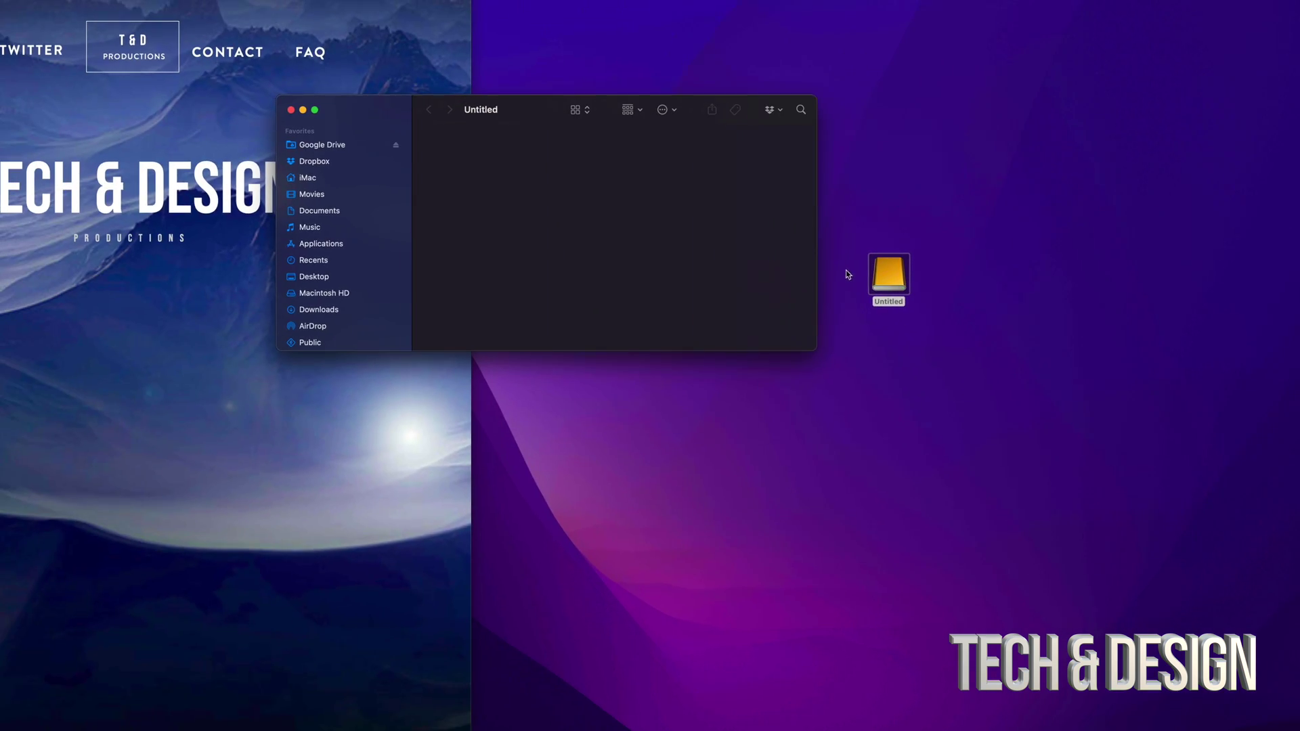
pyautogui.moveTo(527, 109); pyautogui.dragTo(798, 294)
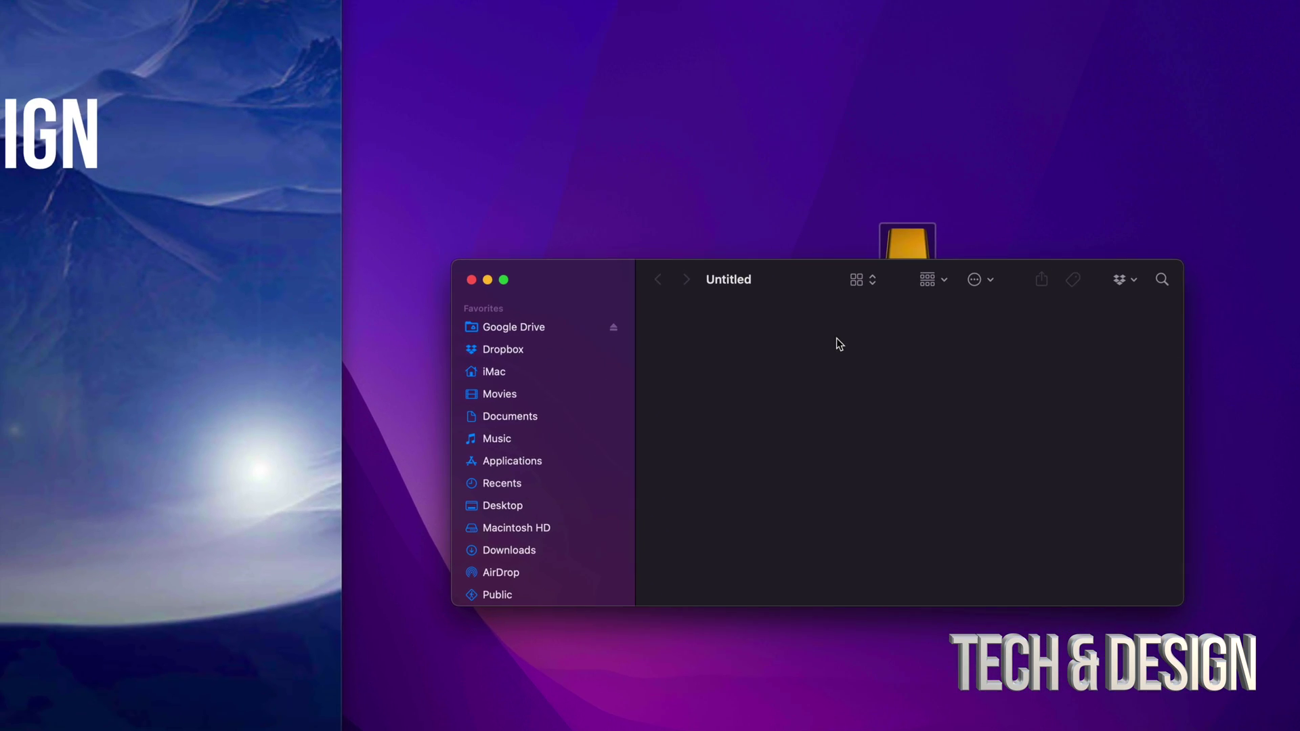
pyautogui.moveTo(807, 274); pyautogui.dragTo(769, 258)
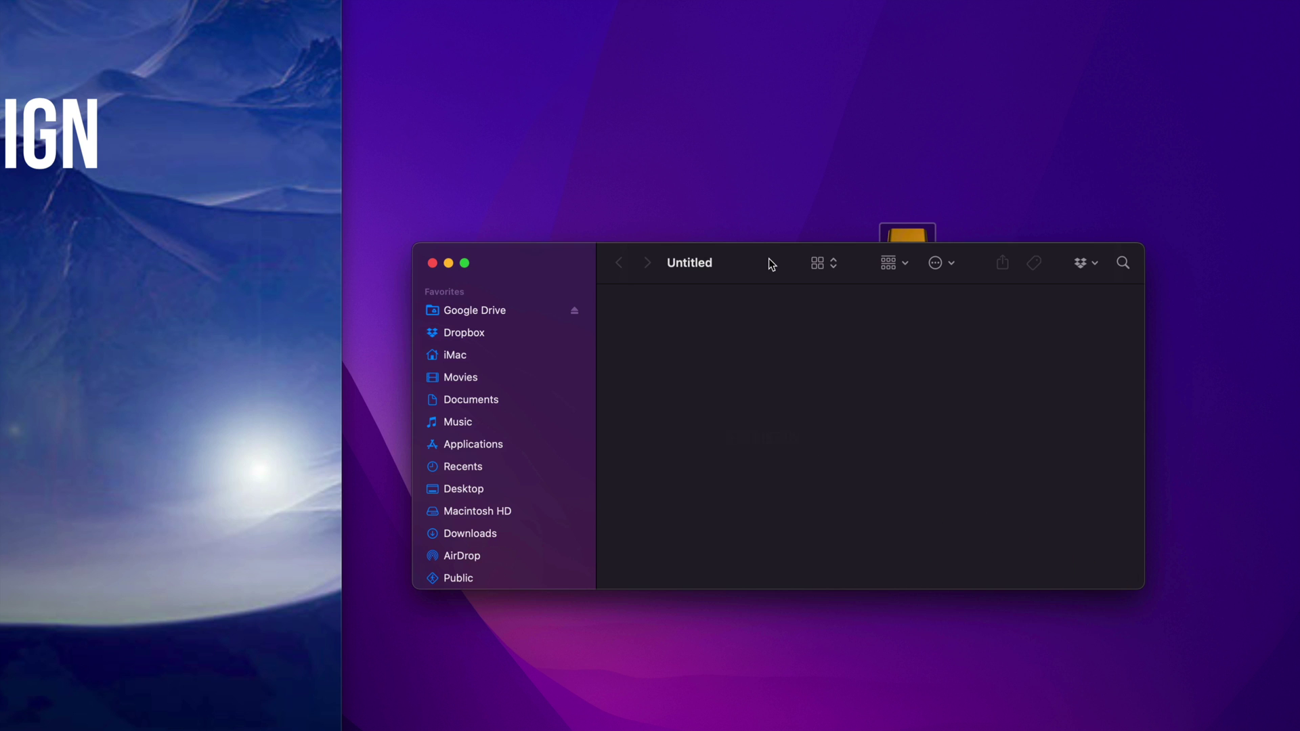
pyautogui.click(433, 263)
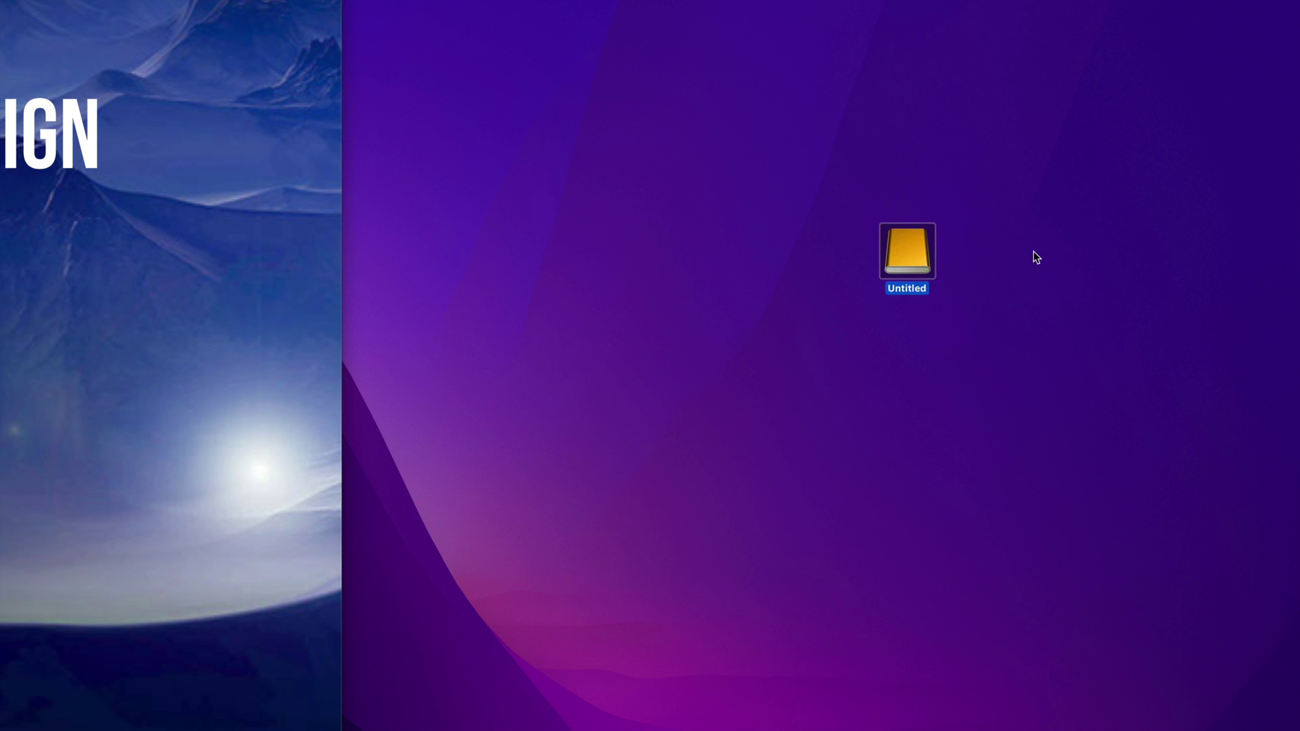
pyautogui.click(1058, 193)
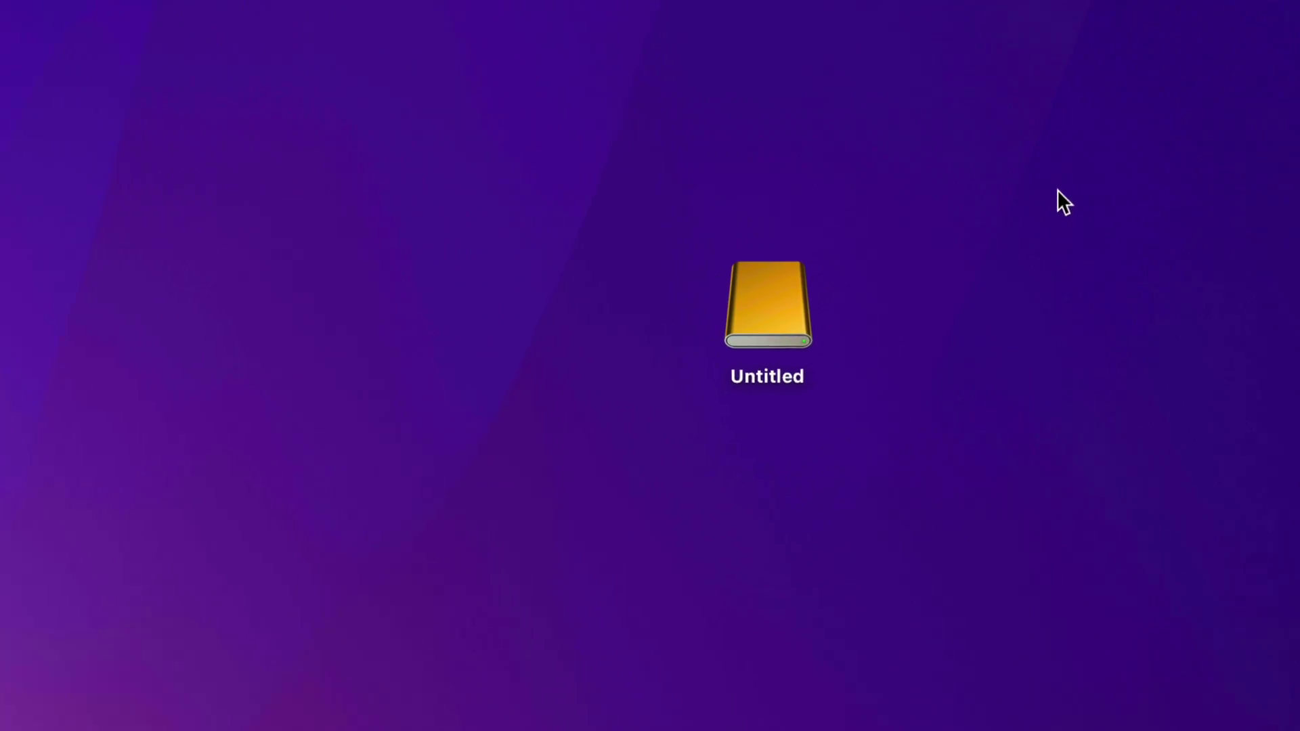